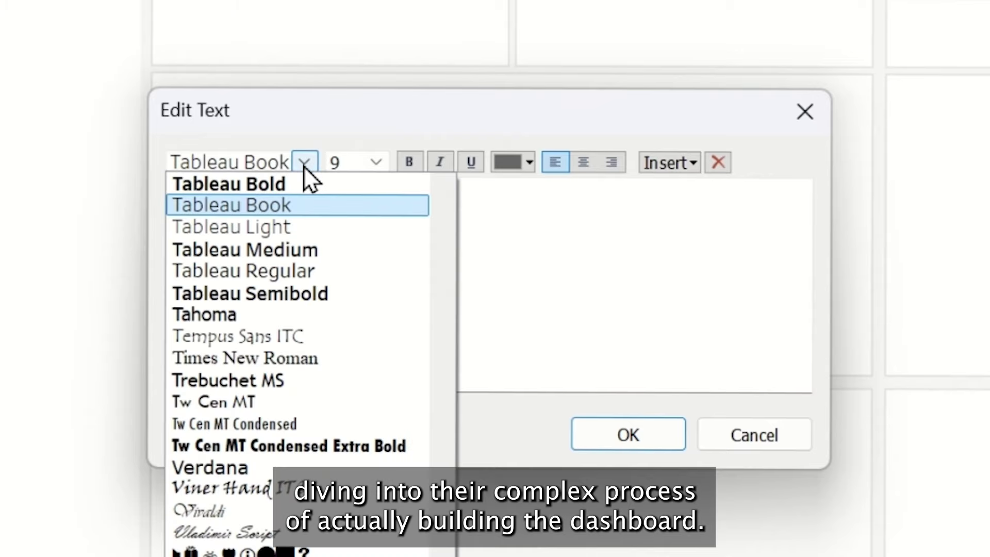
- Format the FILTERS heading as Tableau Bold, size 12, white and centre-aligned
{"action": "left_click", "coordinate": [303, 183]}
{"action": "left_click", "coordinate": [376, 161]}
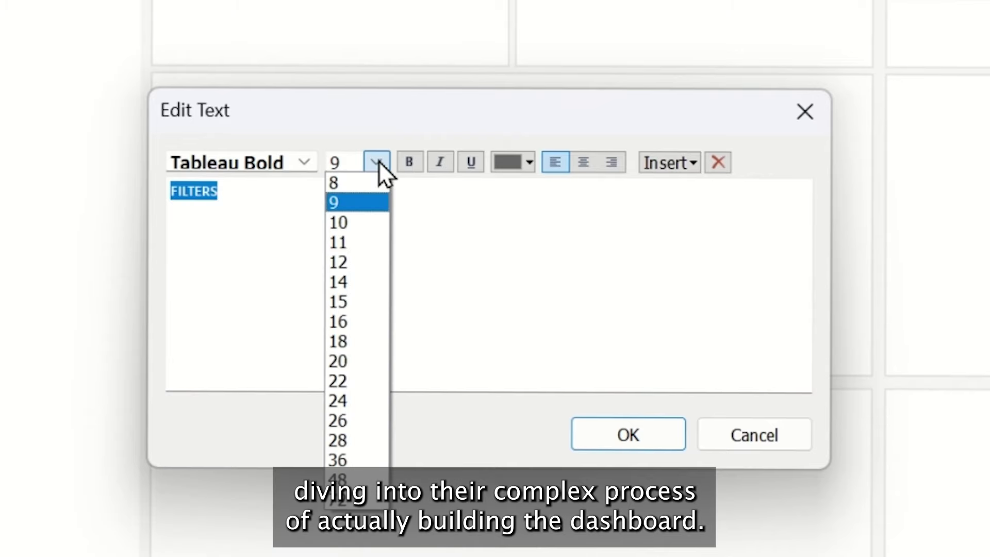
{"action": "left_click", "coordinate": [356, 262]}
{"action": "left_click", "coordinate": [528, 163]}
{"action": "left_click", "coordinate": [538, 188]}
{"action": "left_click", "coordinate": [583, 163]}
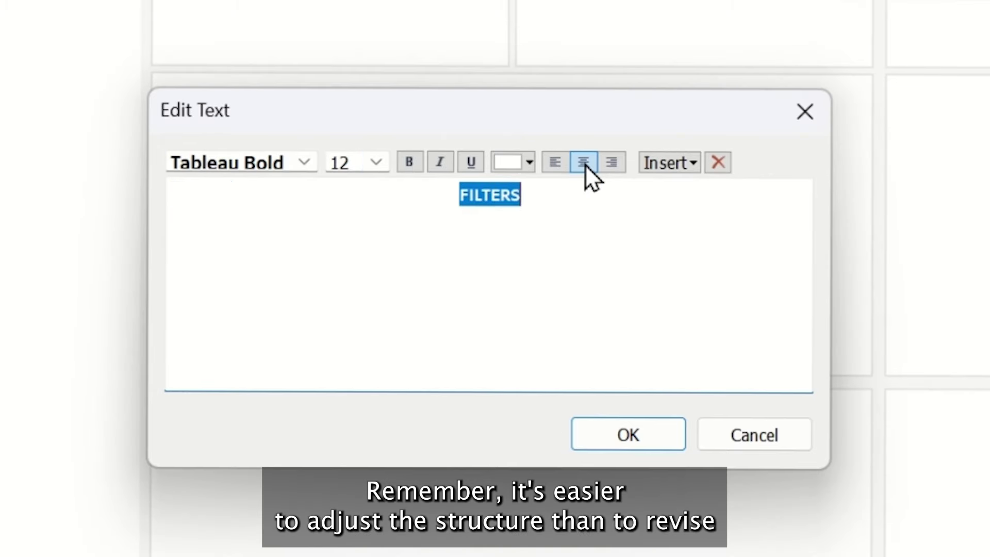
{"action": "left_click", "coordinate": [620, 434]}
- Stretch the heading to fill the blue box and add a vertical container with a text object beneath
{"action": "left_click_drag", "start_coordinate": [241, 135], "coordinate": [347, 173]}
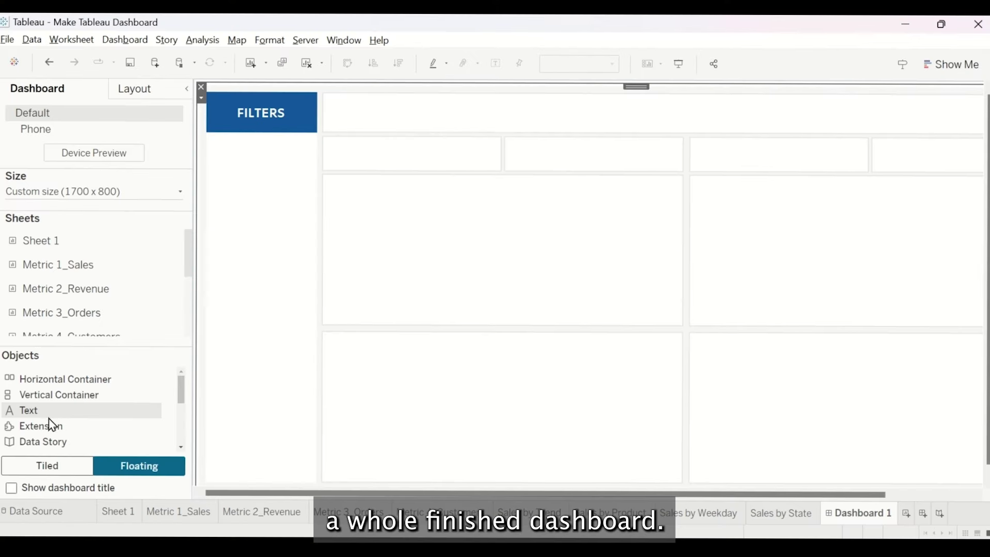
{"action": "left_click_drag", "start_coordinate": [55, 393], "coordinate": [254, 172]}
{"action": "left_click_drag", "start_coordinate": [203, 81], "coordinate": [203, 81]}
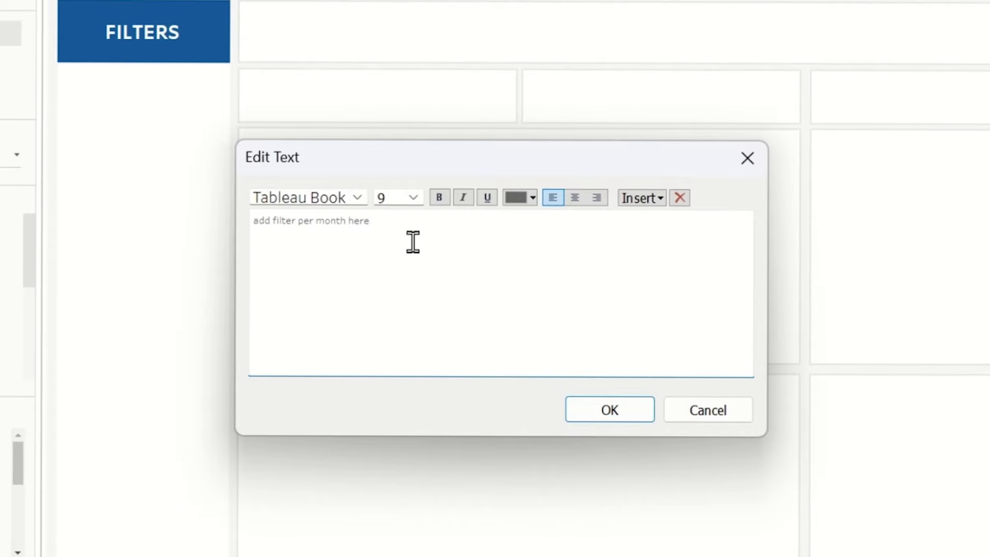
- Finish the month filter note, then add quarter and week filter notes in the left column
{"action": "left_click", "coordinate": [390, 198]}
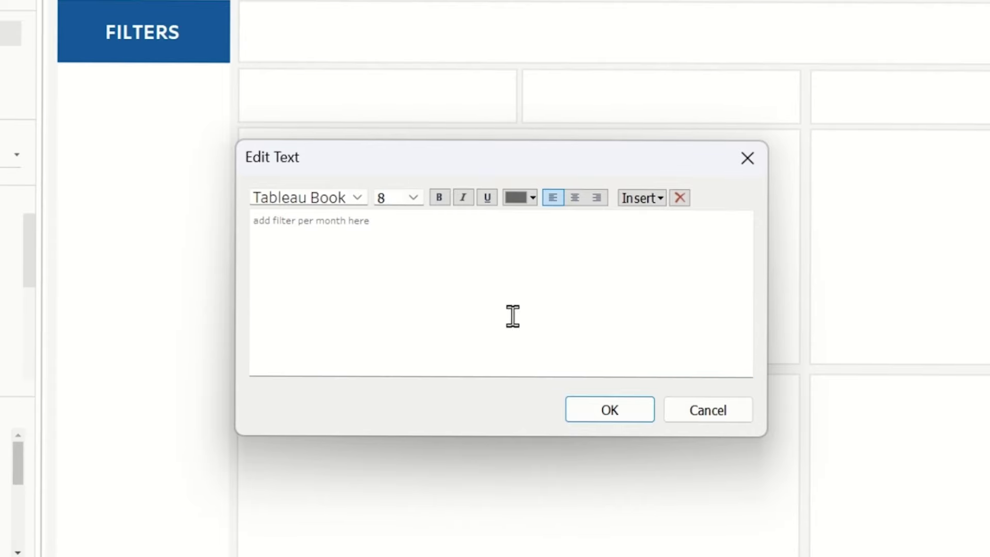
{"action": "left_click", "coordinate": [596, 411]}
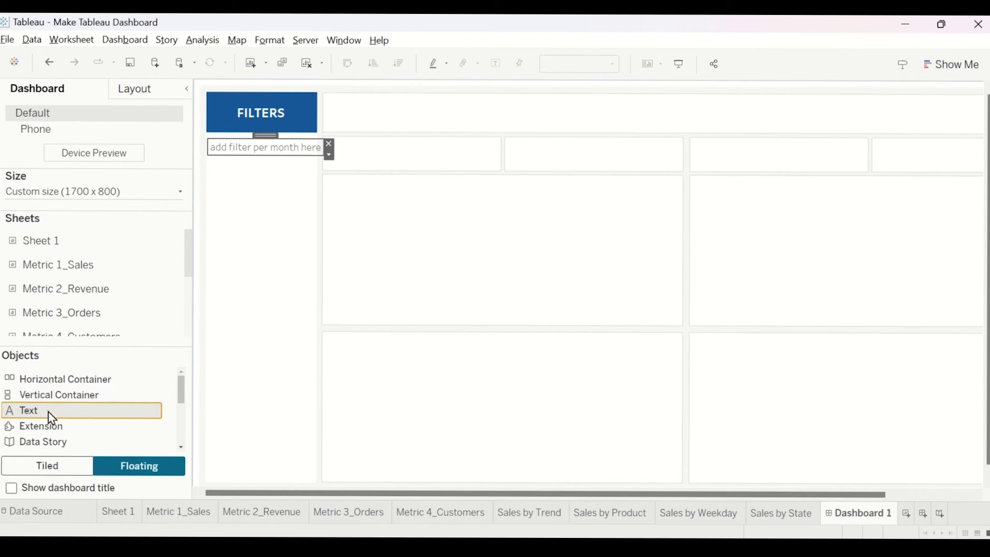
{"action": "left_click_drag", "start_coordinate": [48, 410], "coordinate": [85, 337]}
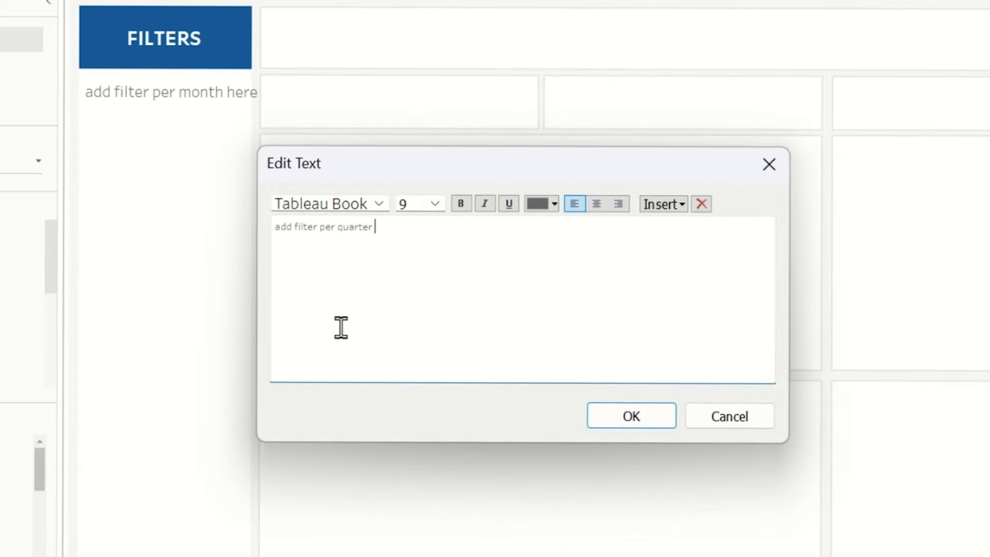
{"action": "left_click", "coordinate": [639, 420]}
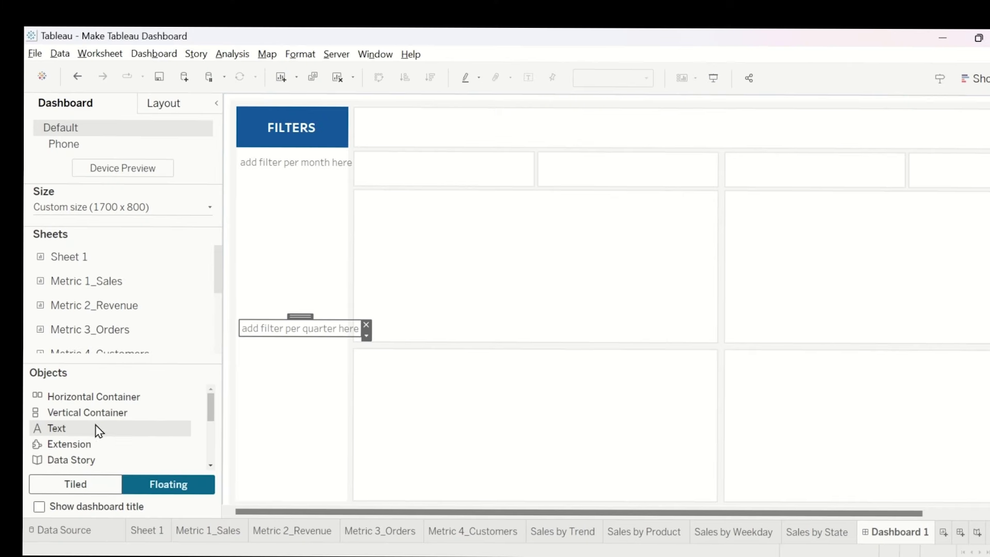
{"action": "left_click_drag", "start_coordinate": [98, 427], "coordinate": [240, 407]}
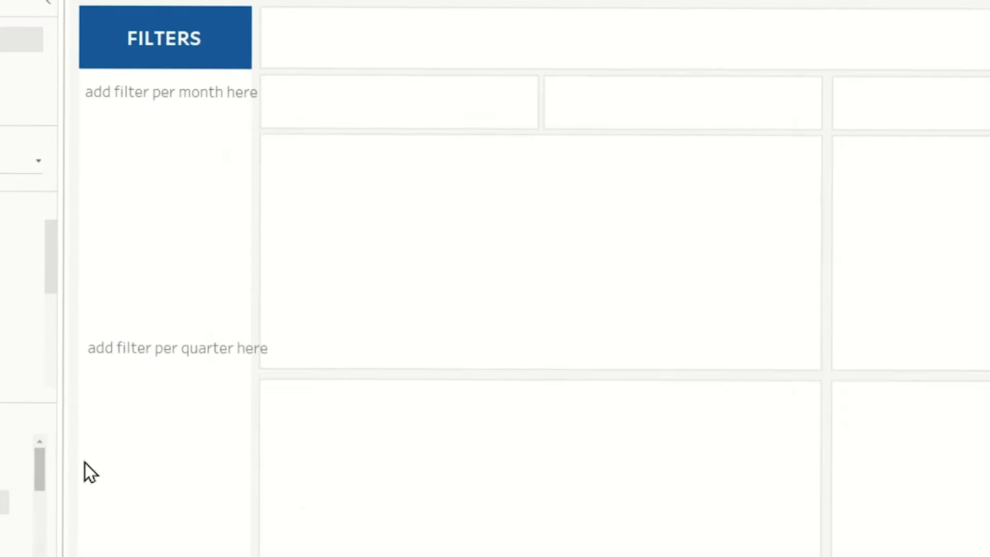
{"action": "type", "text": "add filter per week here"}
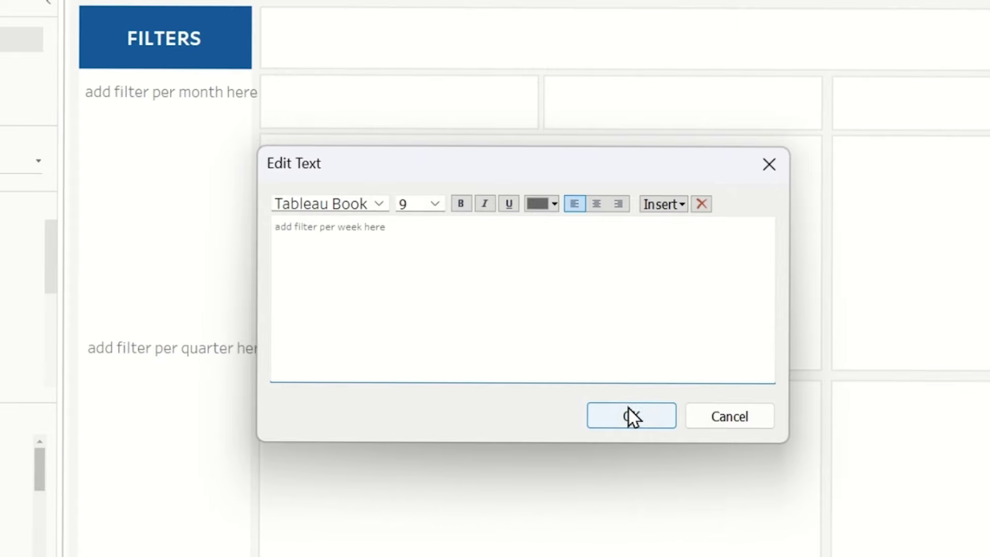
{"action": "left_click", "coordinate": [631, 415]}
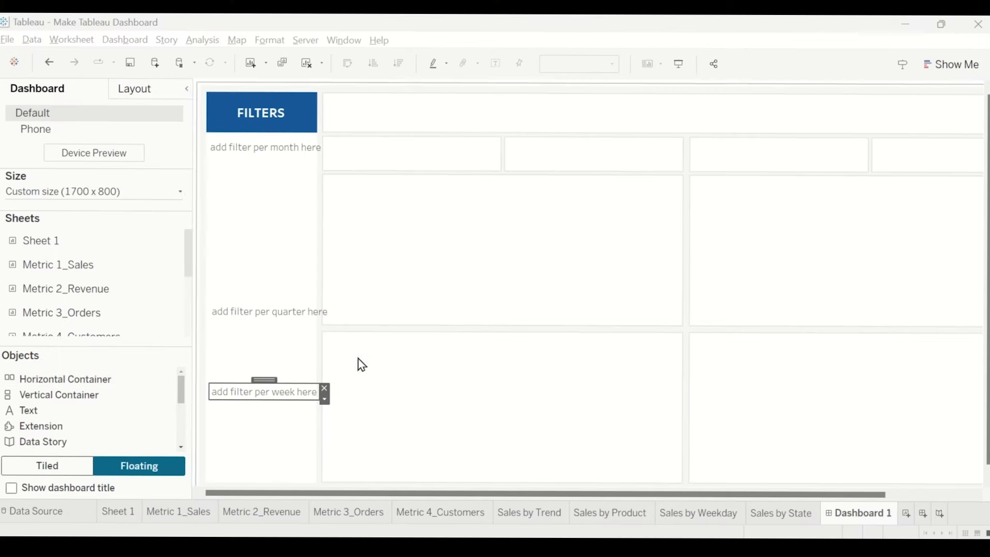
- Add a text object in the upper-left chart area and type the 'Sales Trend' label
{"action": "left_click_drag", "start_coordinate": [45, 413], "coordinate": [334, 184]}
{"action": "left_click_drag", "start_coordinate": [274, 143], "coordinate": [270, 142]}
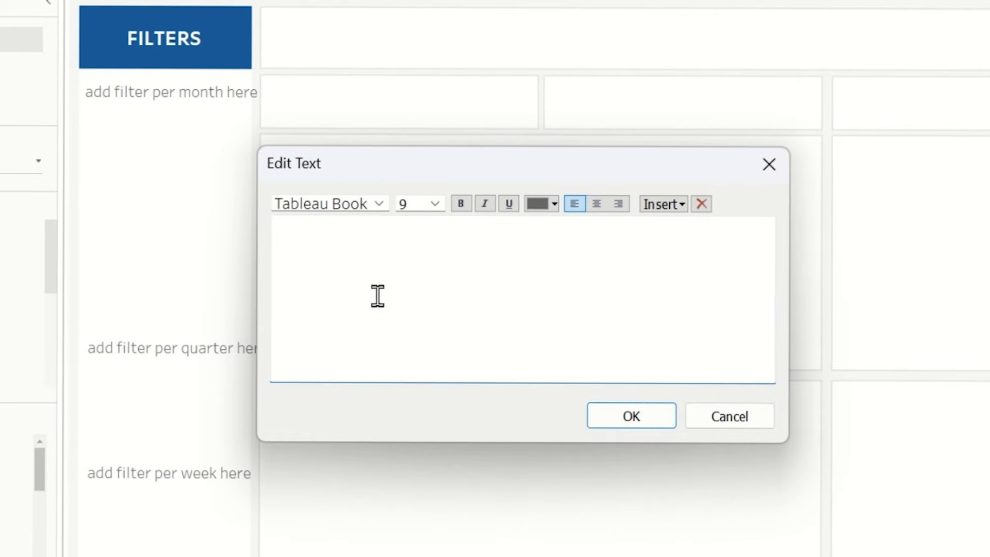
{"action": "type", "text": "s Trend"}
{"action": "key", "text": "ctrl+a"}
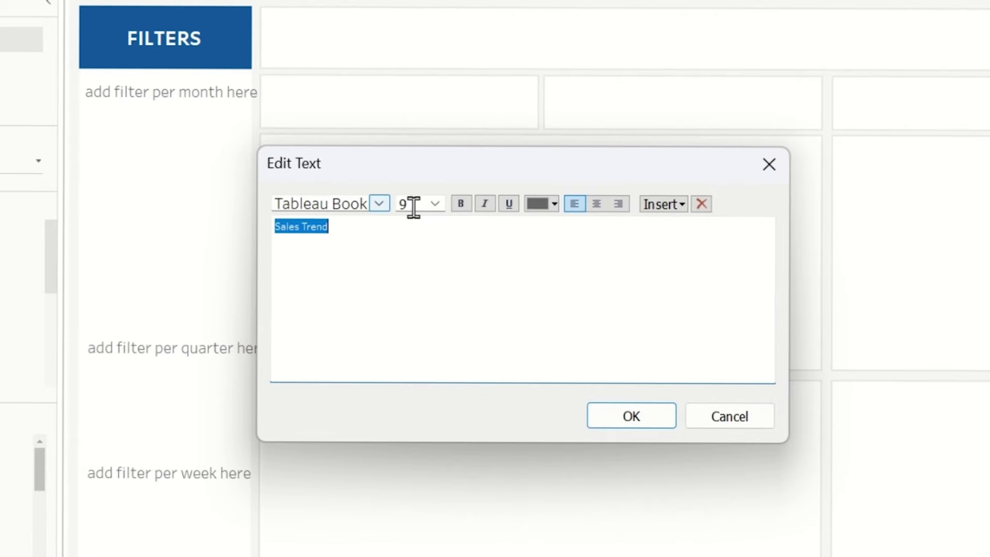
- Colour the Sales Trend and Sales by Weekday chart labels black
{"action": "left_click", "coordinate": [553, 205]}
{"action": "left_click", "coordinate": [542, 223]}
{"action": "left_click", "coordinate": [638, 418]}
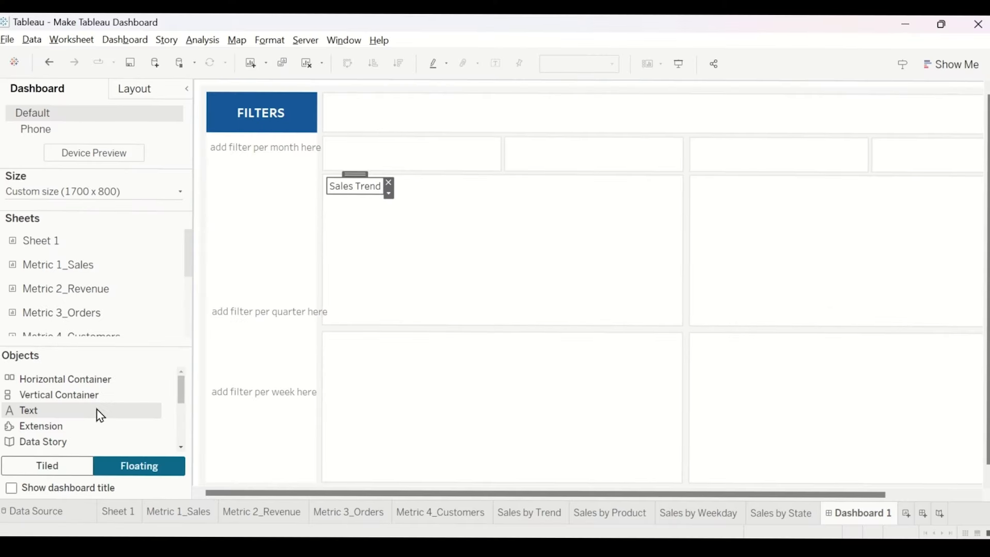
{"action": "left_click_drag", "start_coordinate": [100, 415], "coordinate": [694, 181]}
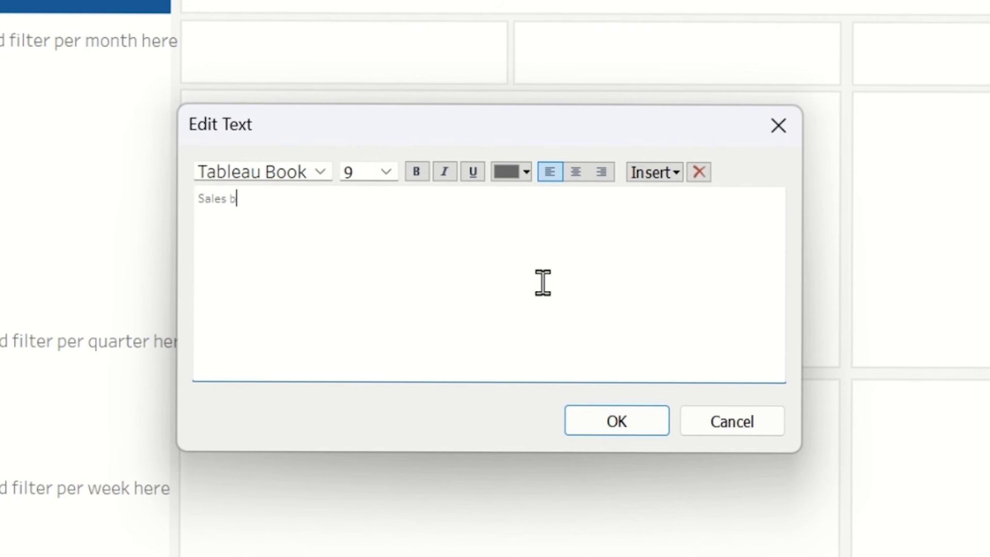
{"action": "key", "text": "ctrl+a"}
{"action": "left_click", "coordinate": [523, 180]}
{"action": "left_click", "coordinate": [509, 200]}
{"action": "left_click", "coordinate": [623, 422]}
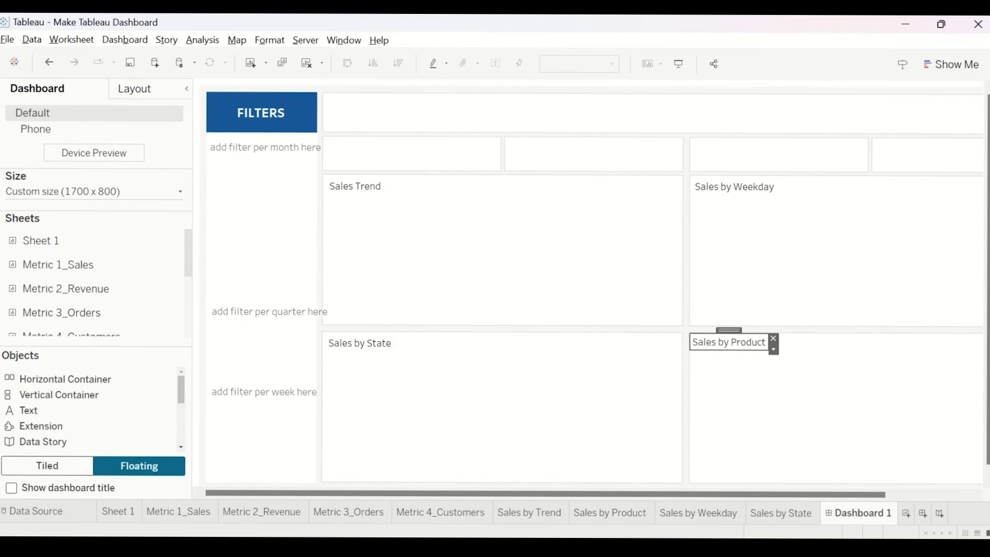
- Add a text object reading 'Sales' to the first KPI tile
{"action": "left_click_drag", "start_coordinate": [41, 410], "coordinate": [325, 140]}
{"action": "type", "text": "Sales"}
{"action": "key", "text": "ctrl+a"}
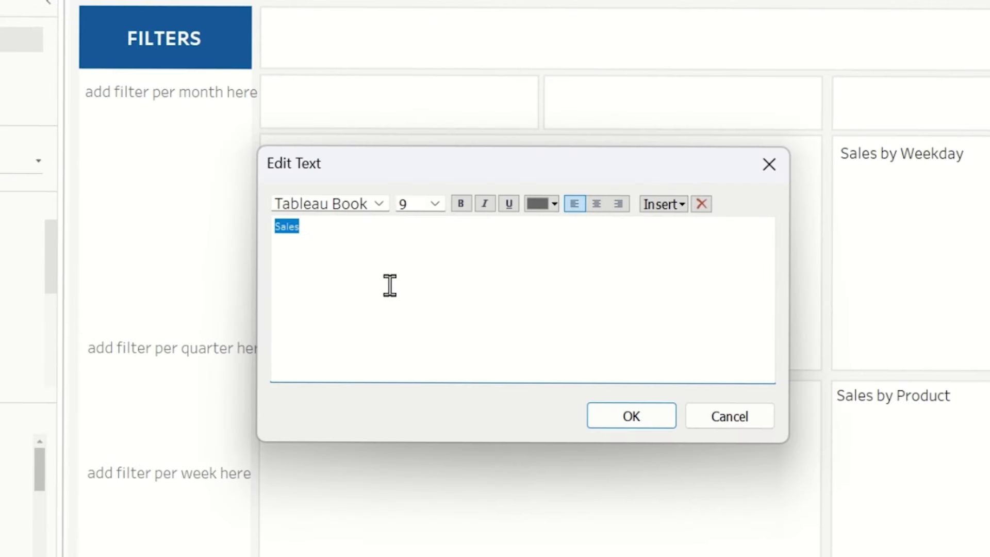
- Style the Sales tile title as Tableau Medium, size 10, navy
{"action": "left_click", "coordinate": [385, 204]}
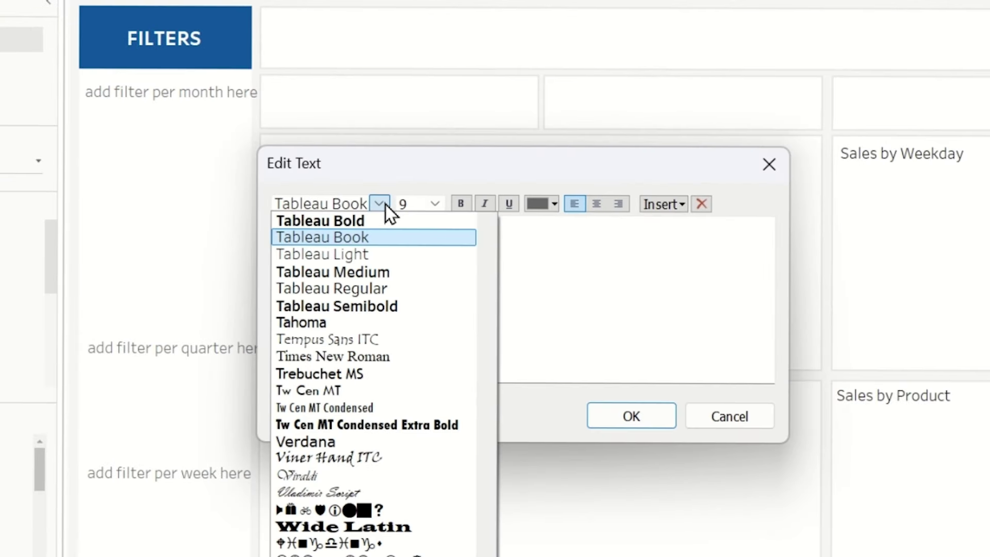
{"action": "left_click", "coordinate": [386, 273]}
{"action": "left_click", "coordinate": [434, 203]}
{"action": "left_click", "coordinate": [427, 250]}
{"action": "left_click", "coordinate": [553, 204]}
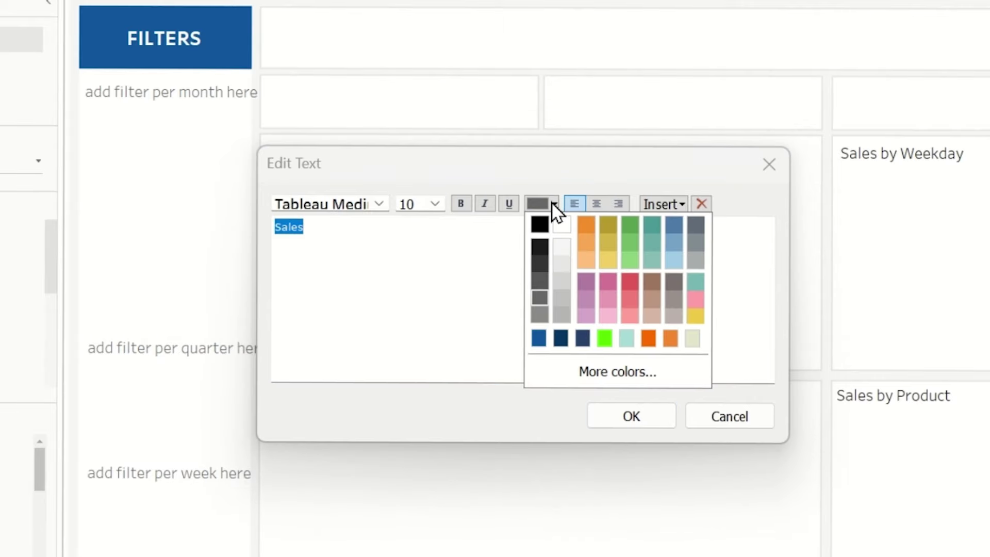
{"action": "left_click", "coordinate": [582, 339]}
{"action": "left_click", "coordinate": [633, 418]}
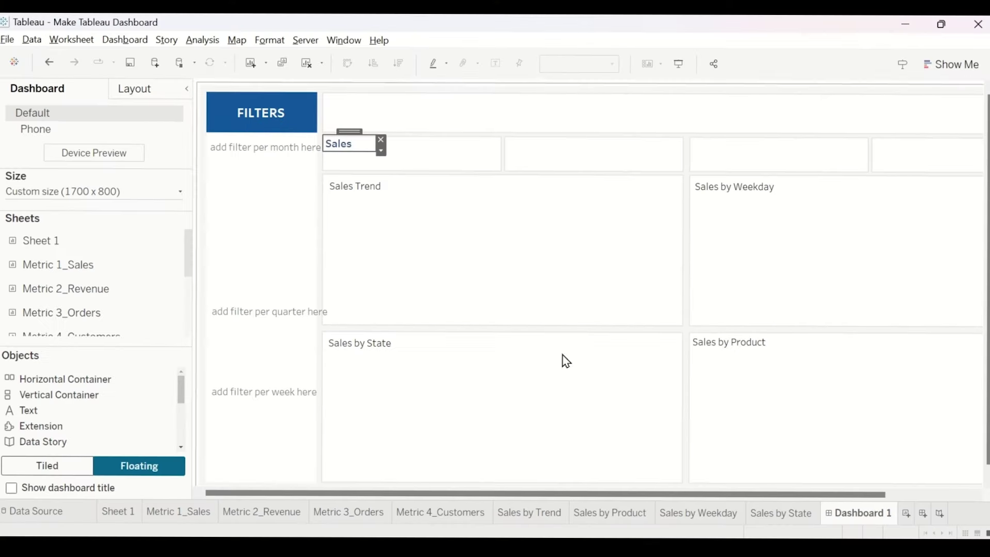
- Add a Revenue tile title in Tableau Medium, size 10, dark blue, and place a title text object
{"action": "left_click_drag", "start_coordinate": [55, 410], "coordinate": [507, 139]}
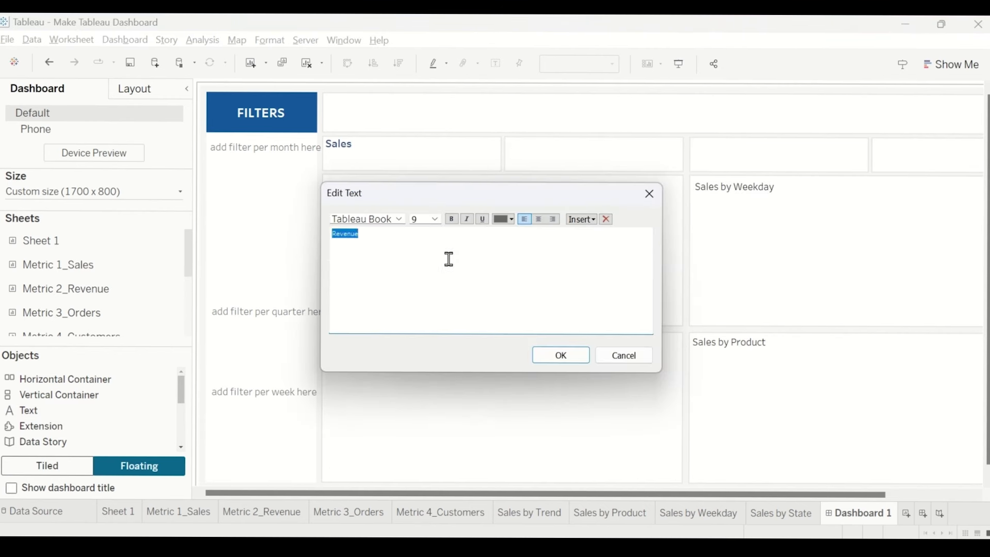
{"action": "left_click", "coordinate": [401, 221]}
{"action": "left_click", "coordinate": [400, 263]}
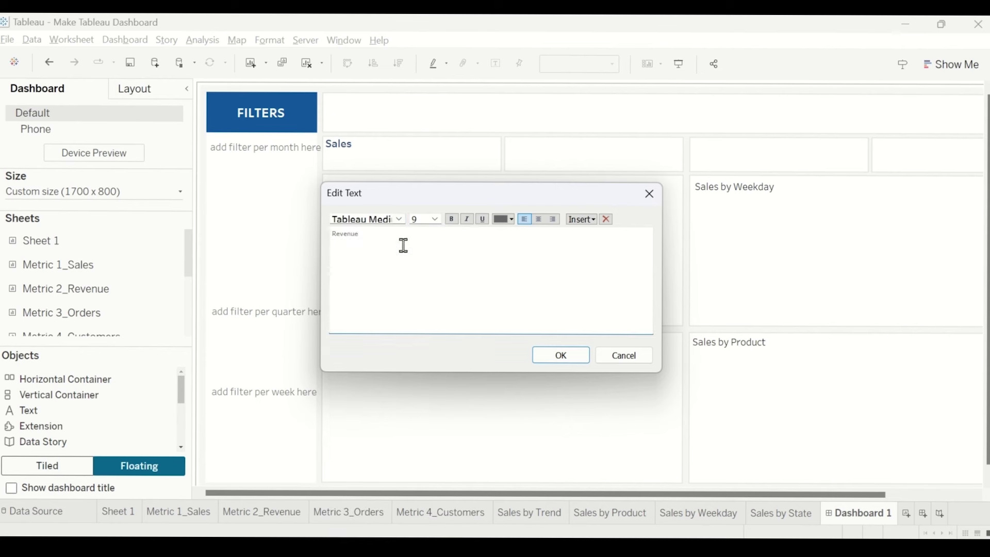
{"action": "left_click", "coordinate": [415, 221]}
{"action": "left_click", "coordinate": [431, 258]}
{"action": "left_click", "coordinate": [510, 219]}
{"action": "left_click", "coordinate": [502, 306]}
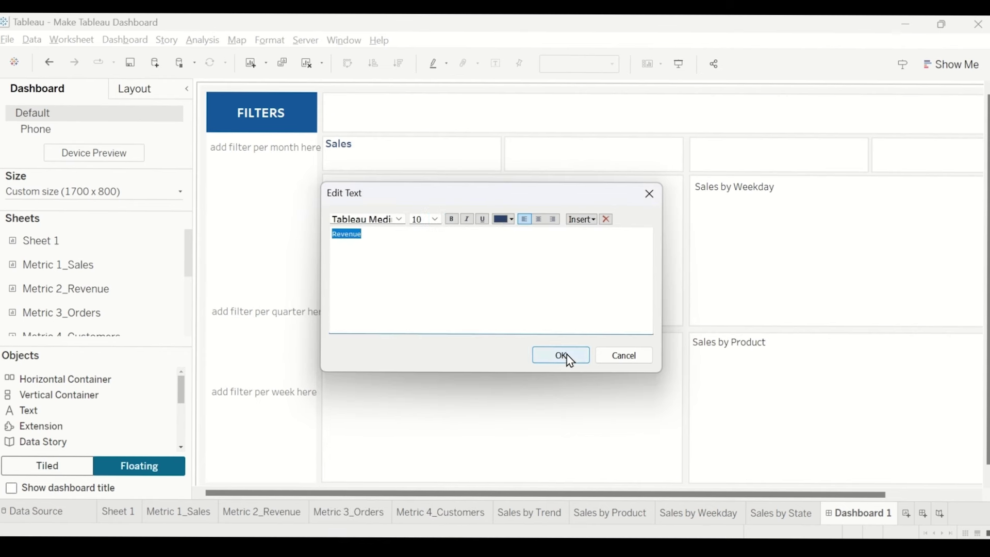
{"action": "left_click", "coordinate": [565, 355]}
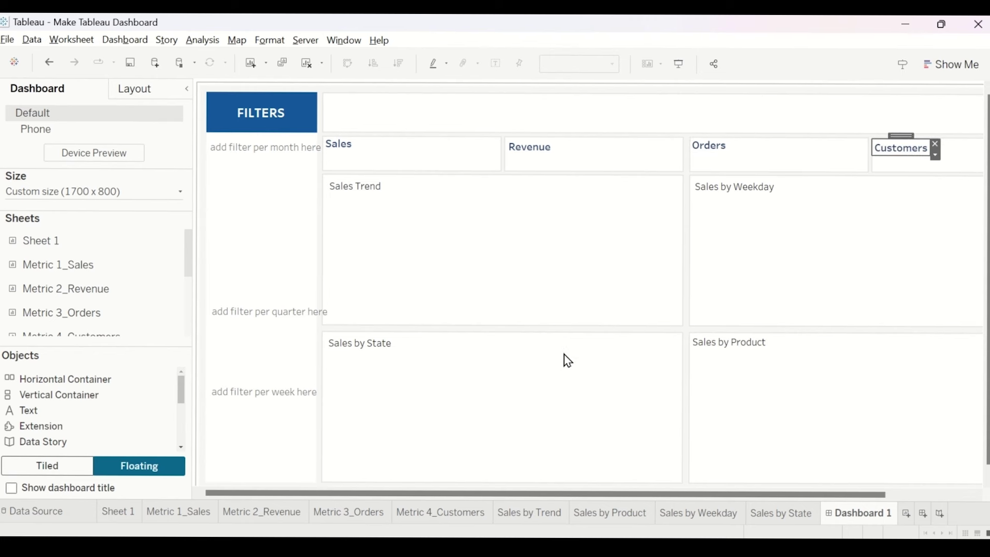
{"action": "left_click_drag", "start_coordinate": [60, 412], "coordinate": [328, 98]}
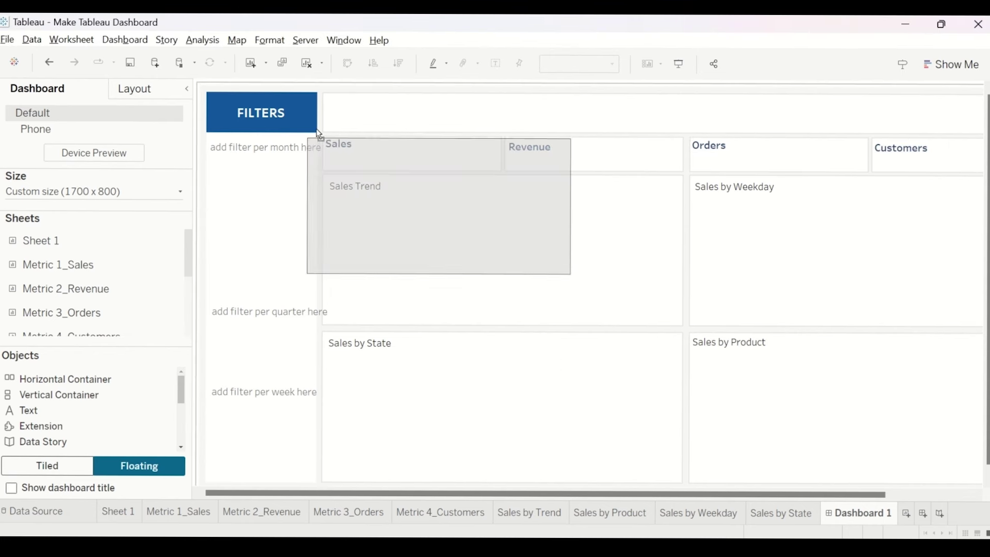
{"action": "left_click_drag", "start_coordinate": [268, 72], "coordinate": [264, 67]}
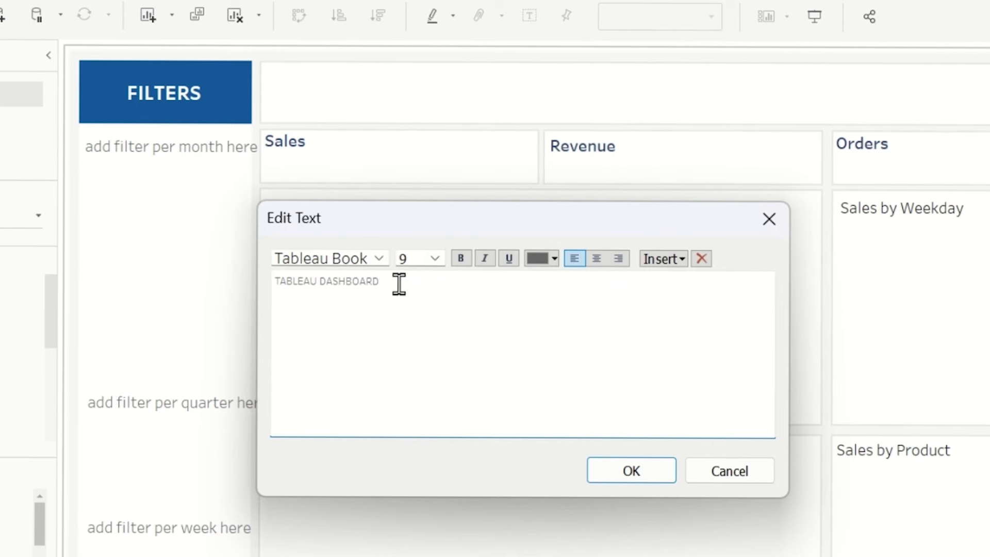
- Style the TABLEAU DASHBOARD title as Tableau Bold, size 26, dark navy
{"action": "left_click_drag", "start_coordinate": [399, 284], "coordinate": [271, 284]}
{"action": "left_click", "coordinate": [378, 258]}
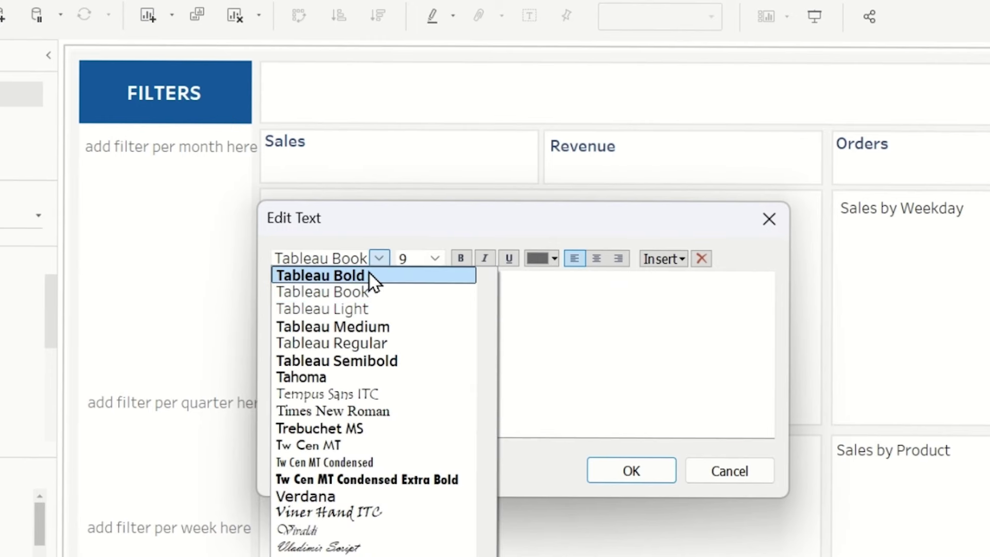
{"action": "left_click", "coordinate": [369, 273]}
{"action": "left_click", "coordinate": [436, 258]}
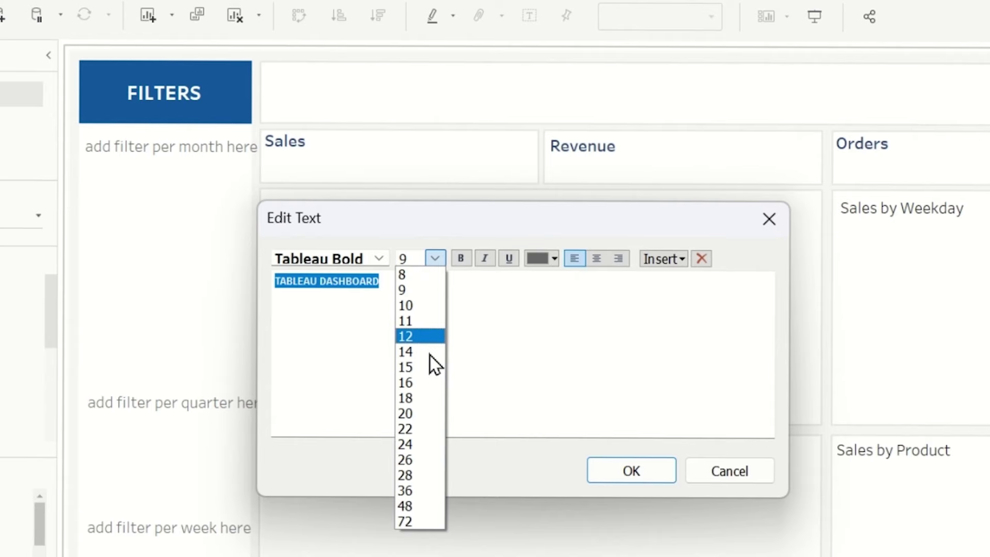
{"action": "left_click", "coordinate": [422, 458]}
{"action": "left_click", "coordinate": [554, 258]}
{"action": "left_click", "coordinate": [539, 392]}
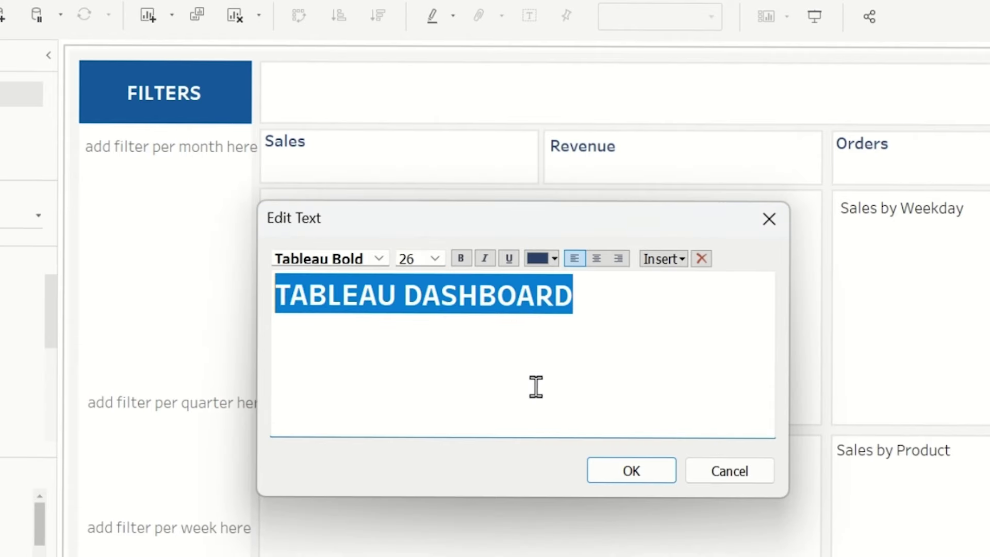
{"action": "left_click", "coordinate": [632, 471]}
- Widen the title box across the top and make it shorter
{"action": "left_click_drag", "start_coordinate": [687, 117], "coordinate": [852, 111]}
{"action": "left_click_drag", "start_coordinate": [467, 205], "coordinate": [442, 157]}
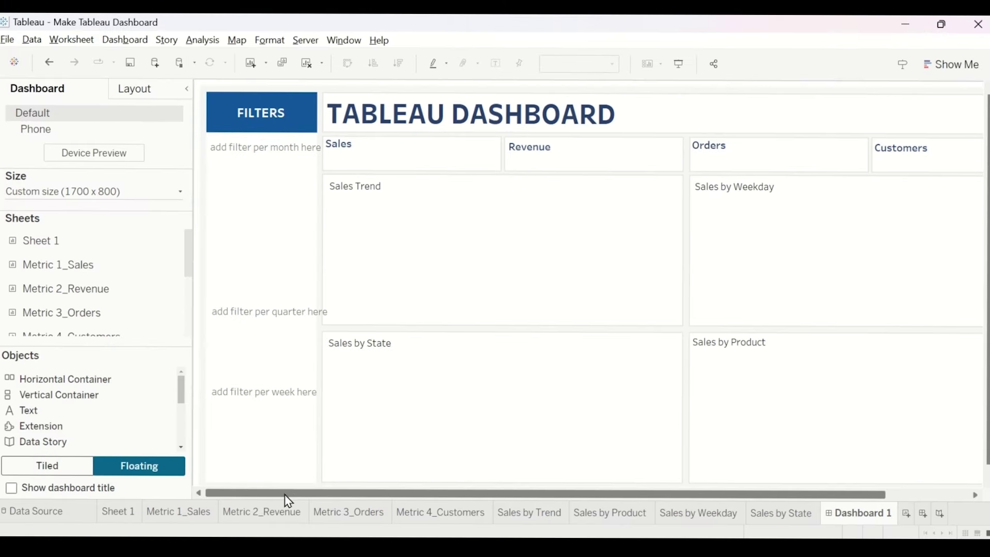
{"action": "mouse_move", "coordinate": [283, 496]}
{"action": "left_mouse_down"}
{"action": "mouse_move", "coordinate": [396, 496]}
{"action": "mouse_move", "coordinate": [287, 501]}
{"action": "left_mouse_up"}
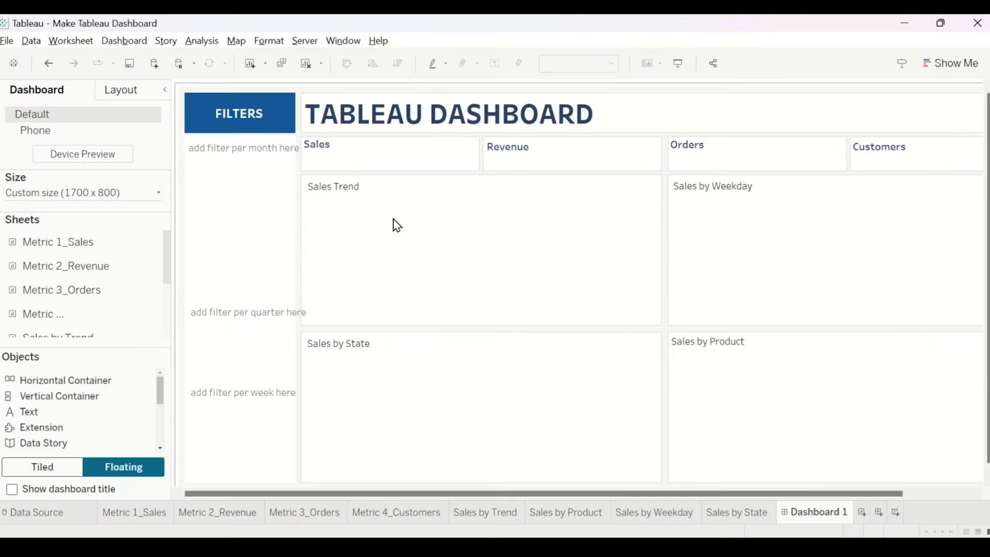
- Place Metric 1_Sales in the Sales tile, title hidden, fitted to show 121,290
{"action": "mouse_move", "coordinate": [168, 247]}
{"action": "left_mouse_down"}
{"action": "mouse_move", "coordinate": [167, 301]}
{"action": "mouse_move", "coordinate": [168, 235]}
{"action": "left_mouse_up"}
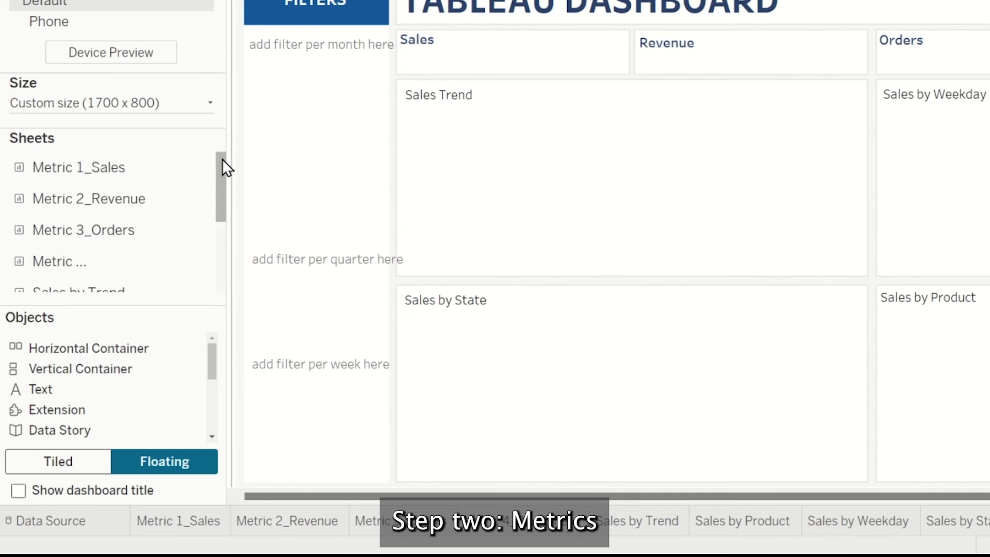
{"action": "left_click_drag", "start_coordinate": [136, 169], "coordinate": [438, 32]}
{"action": "left_click_drag", "start_coordinate": [803, 205], "coordinate": [624, 73]}
{"action": "left_click_drag", "start_coordinate": [523, 127], "coordinate": [525, 129]}
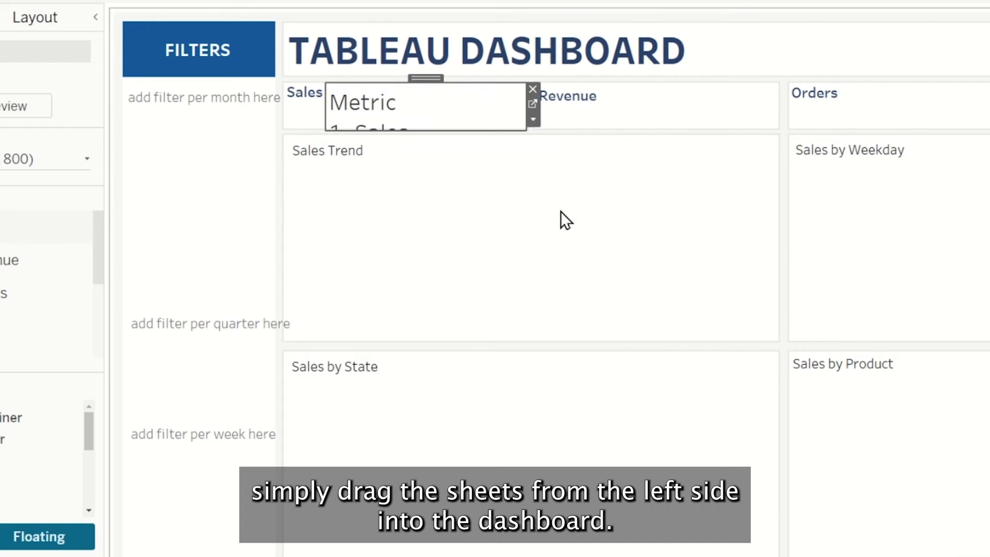
{"action": "left_click", "coordinate": [534, 120]}
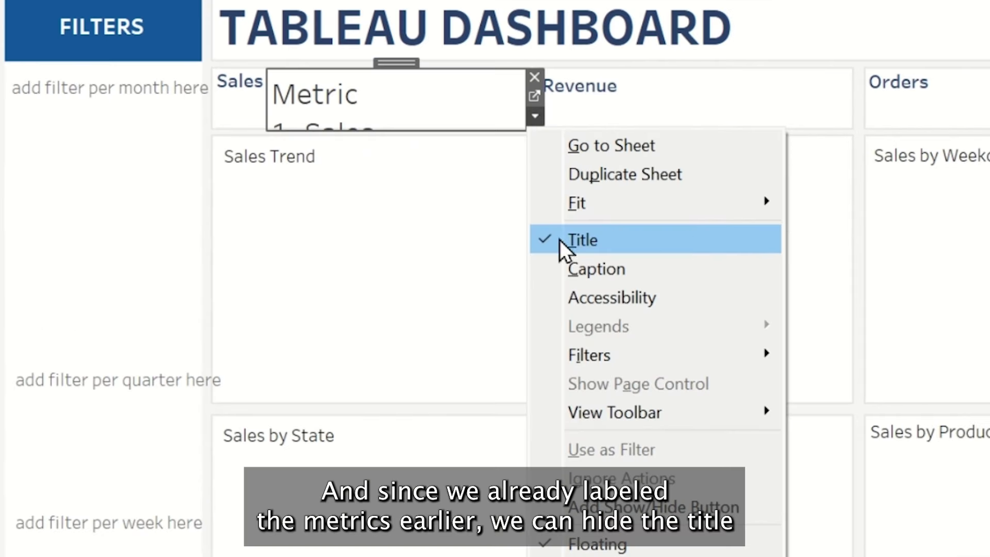
{"action": "left_click", "coordinate": [551, 214]}
{"action": "left_click", "coordinate": [535, 115]}
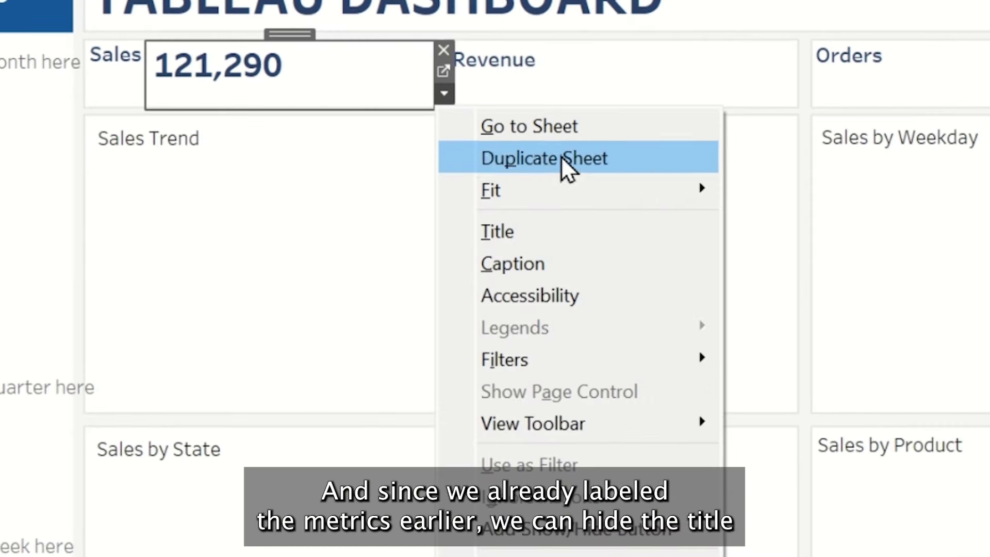
{"action": "mouse_move", "coordinate": [641, 208]}
{"action": "left_click", "coordinate": [839, 289]}
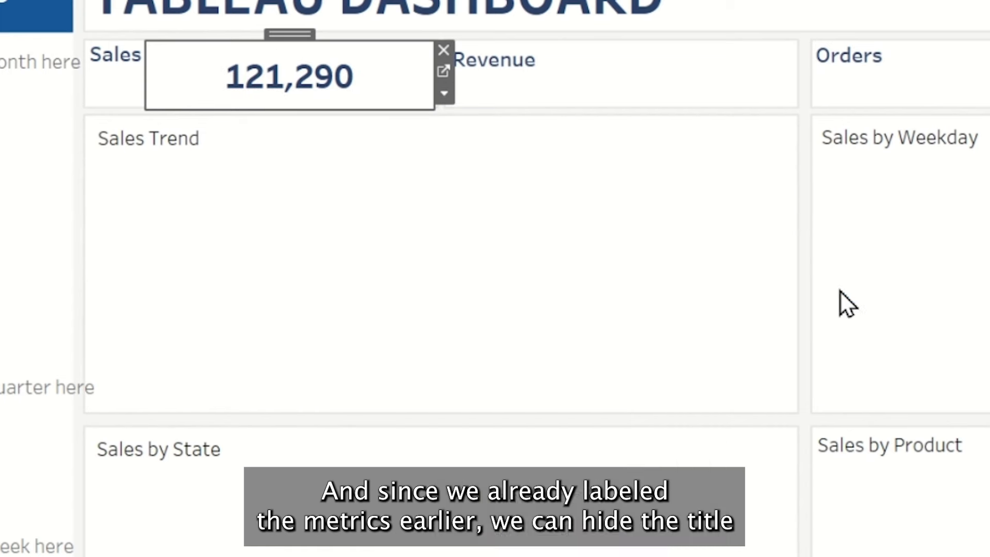
- Place Metric 2_Revenue in the Revenue tile, title hidden, fitted to show 97,032
{"action": "left_click_drag", "start_coordinate": [103, 266], "coordinate": [540, 139]}
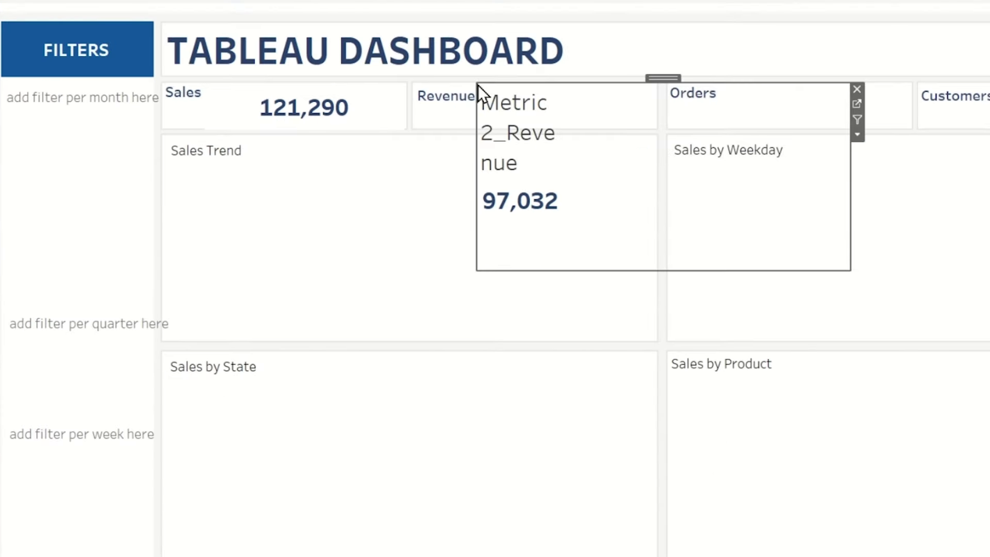
{"action": "left_click_drag", "start_coordinate": [848, 268], "coordinate": [654, 129]}
{"action": "left_click", "coordinate": [662, 136]}
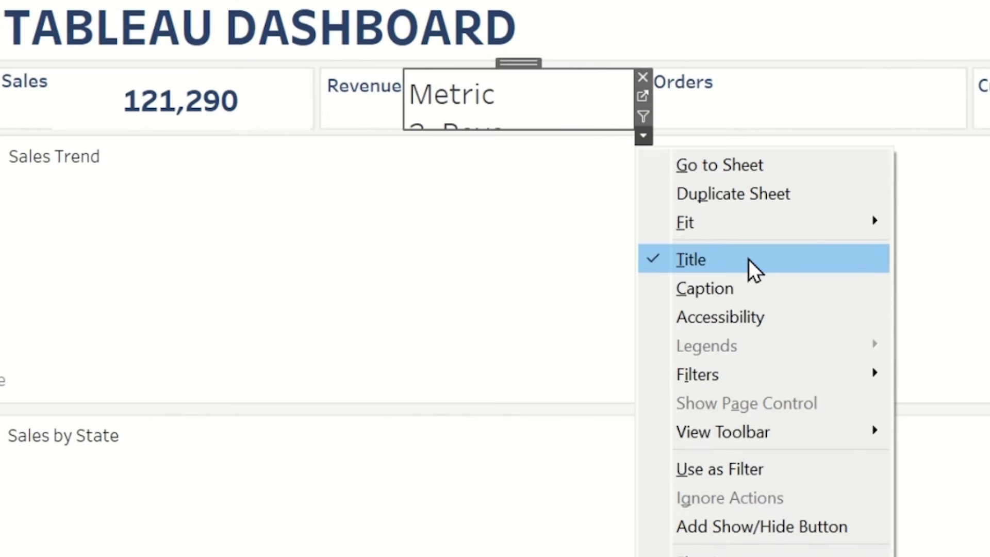
{"action": "left_click", "coordinate": [713, 260]}
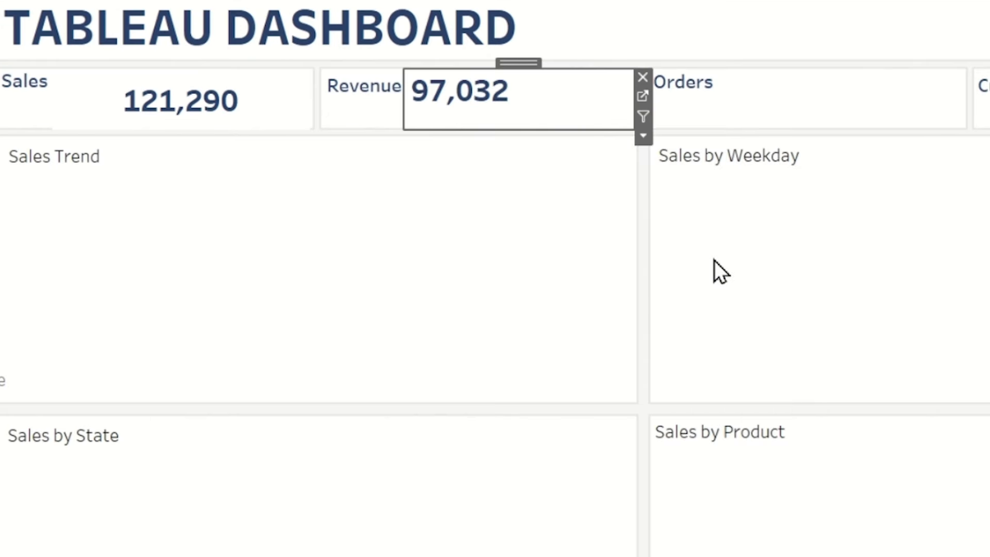
{"action": "left_click", "coordinate": [641, 138]}
{"action": "mouse_move", "coordinate": [744, 227]}
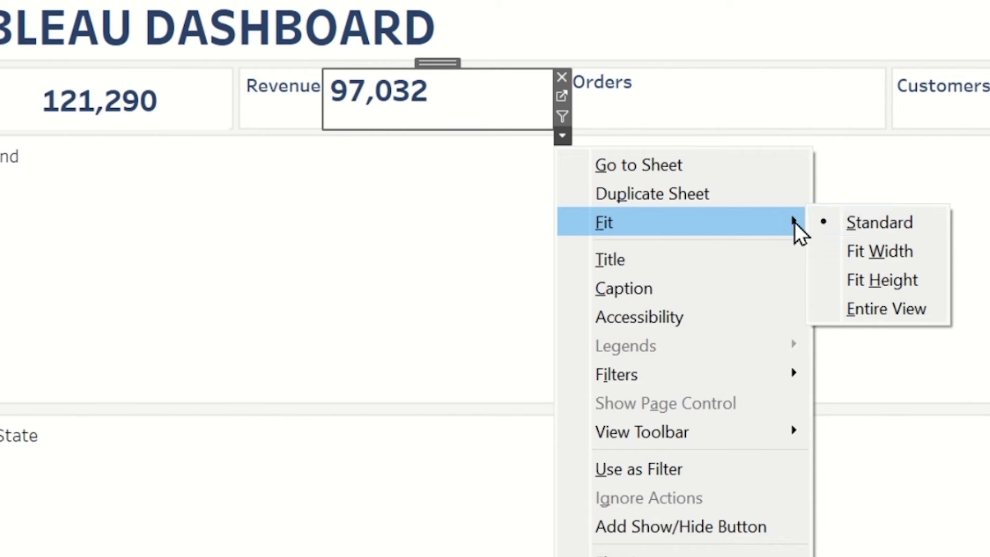
{"action": "left_click", "coordinate": [933, 311]}
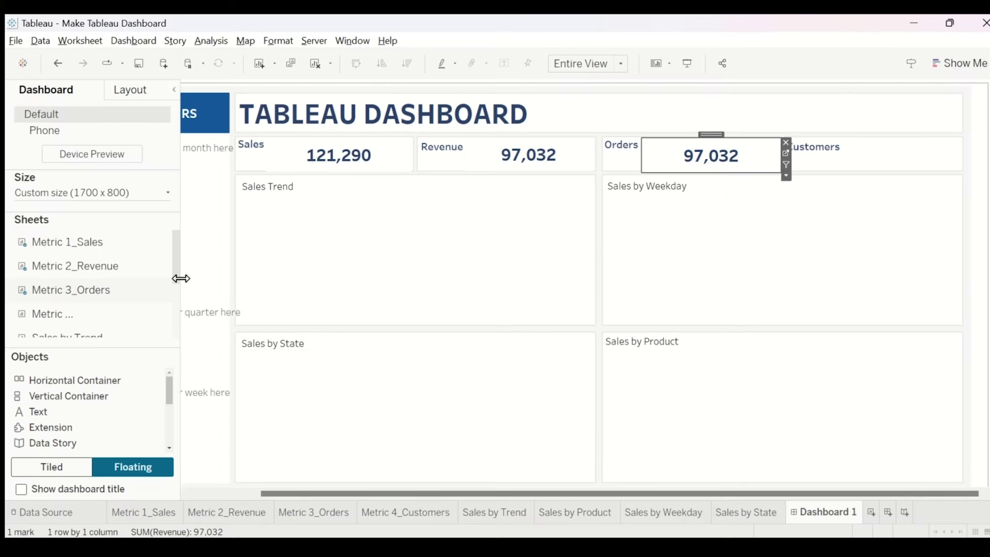
- Place the Metric 4_Customers sheet in the Customers tile
{"action": "left_click_drag", "start_coordinate": [182, 278], "coordinate": [876, 149]}
{"action": "scroll", "coordinate": [185, 287], "scroll_direction": "down", "scroll_amount": 1}
{"action": "left_click", "coordinate": [680, 86]}
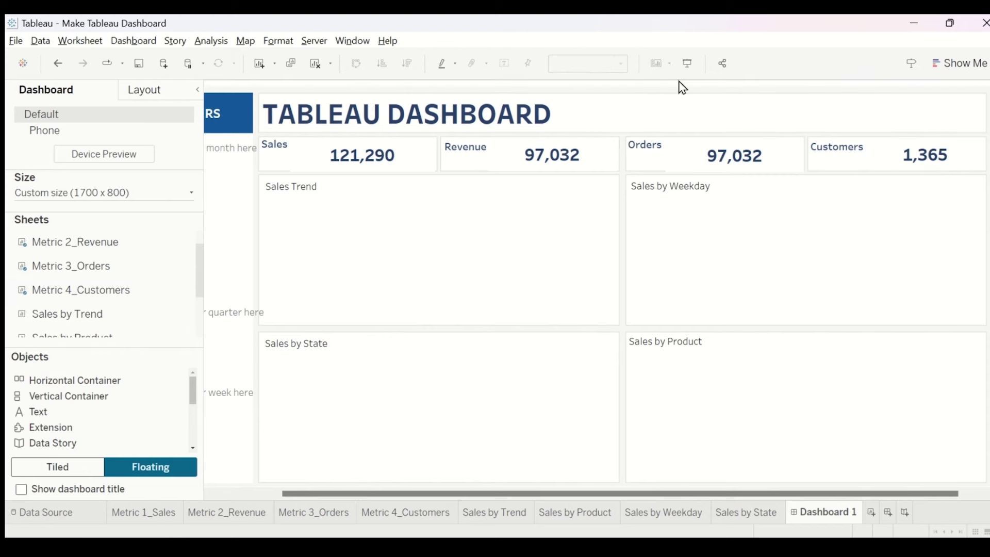
{"action": "left_click_drag", "start_coordinate": [506, 493], "coordinate": [413, 496]}
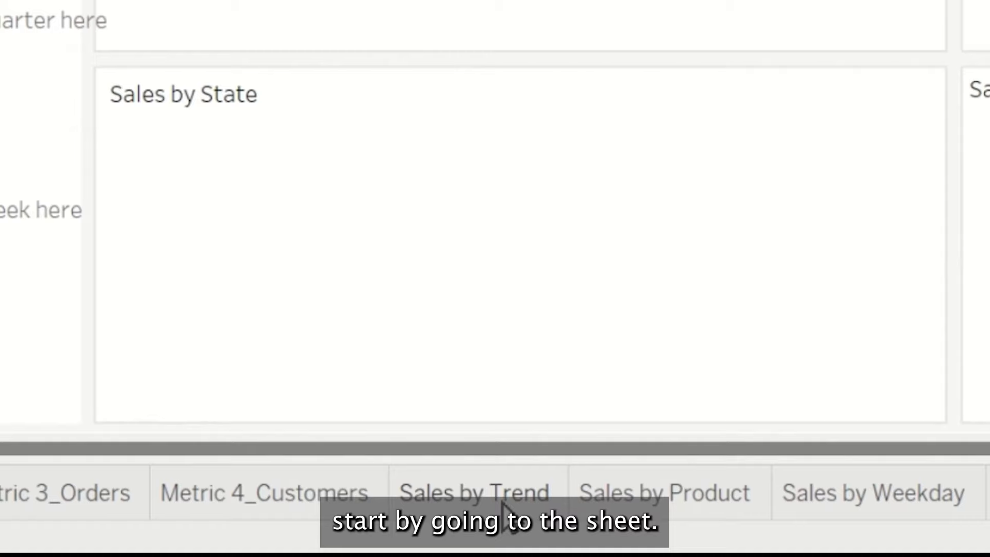
- Make Sales by Trend a bar chart with Month moved to Columns, one bar per month
{"action": "left_click", "coordinate": [505, 510]}
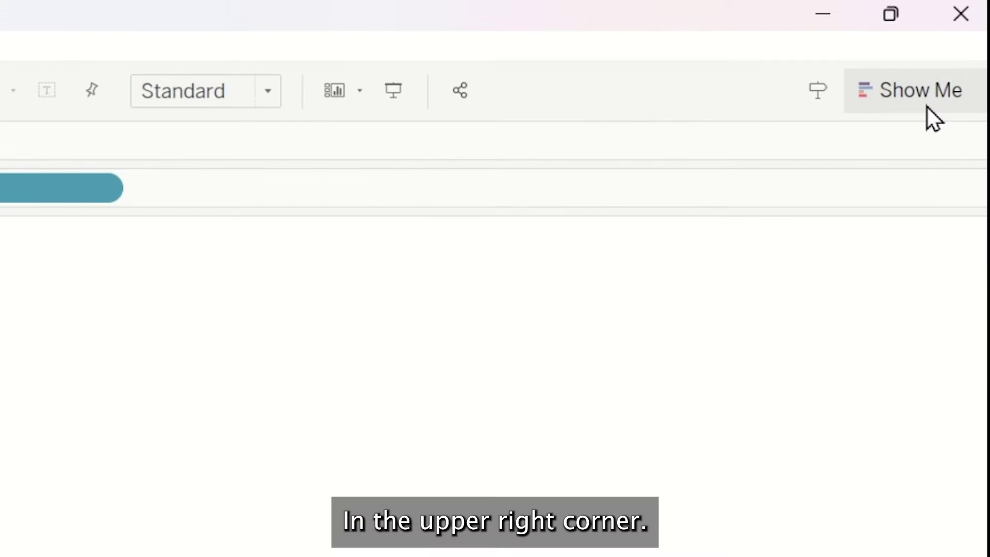
{"action": "left_click", "coordinate": [927, 106]}
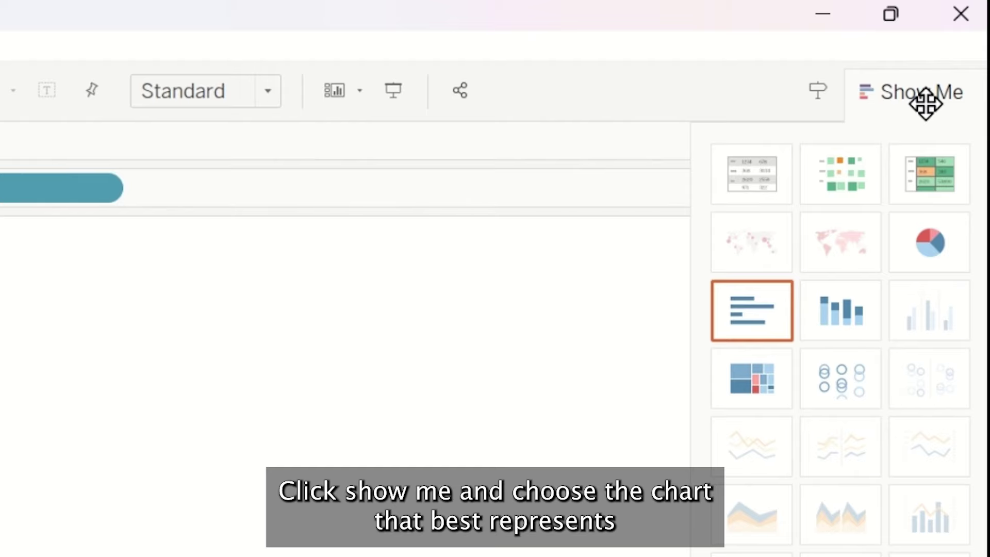
{"action": "left_click", "coordinate": [852, 311]}
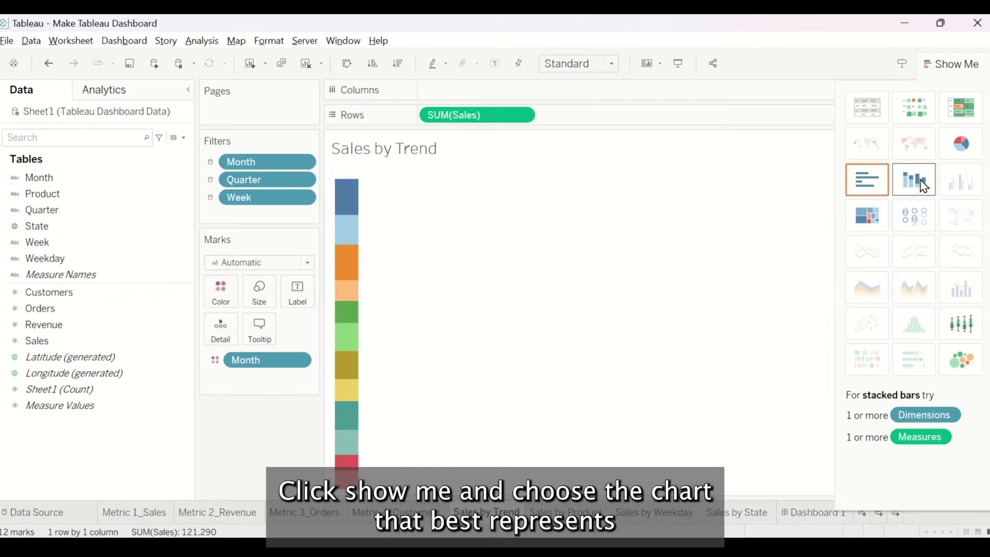
{"action": "left_click_drag", "start_coordinate": [251, 366], "coordinate": [469, 96]}
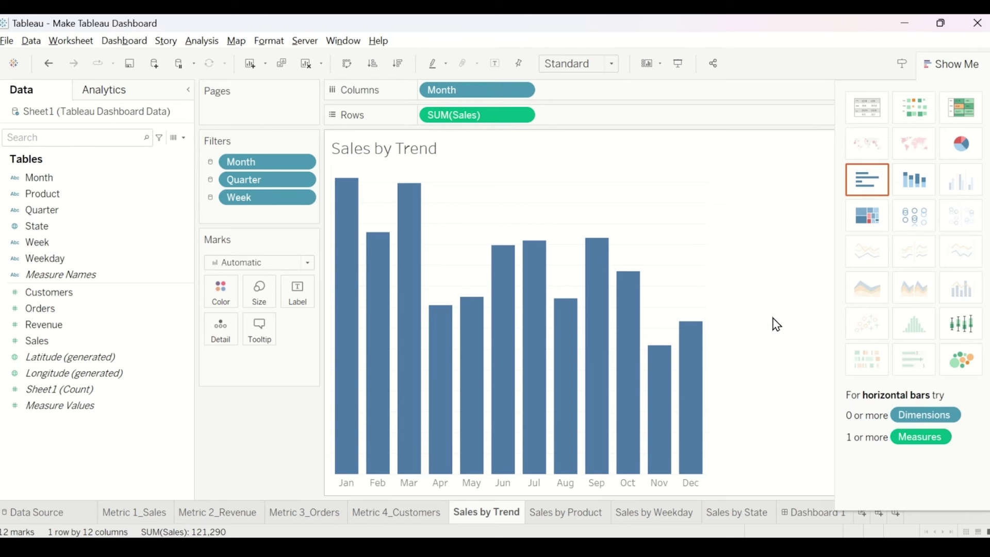
{"action": "left_click", "coordinate": [940, 64]}
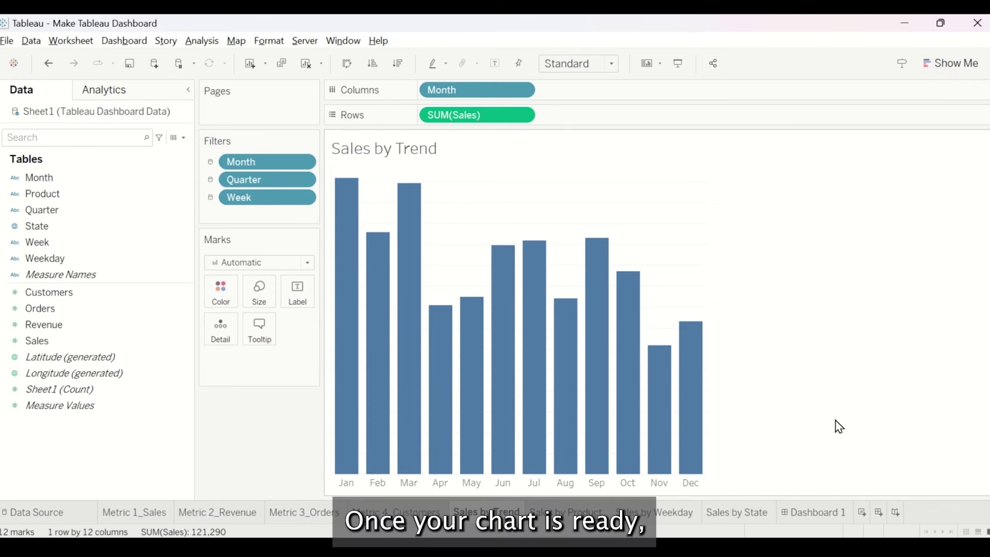
{"action": "left_click", "coordinate": [816, 514]}
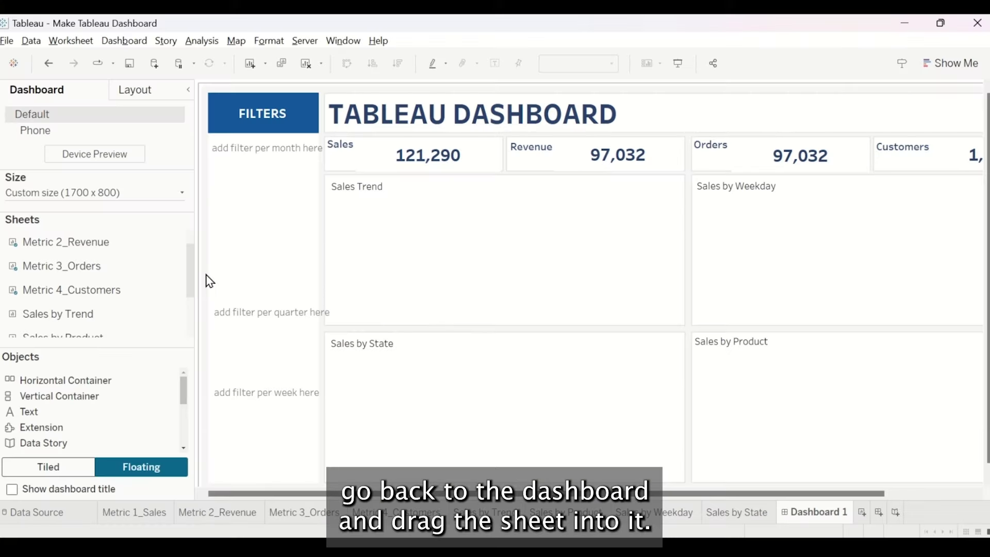
- Drop the Sales by Trend chart into the Sales Trend area and size it to the tile
{"action": "left_click_drag", "start_coordinate": [193, 274], "coordinate": [190, 279]}
{"action": "left_click_drag", "start_coordinate": [78, 290], "coordinate": [145, 282]}
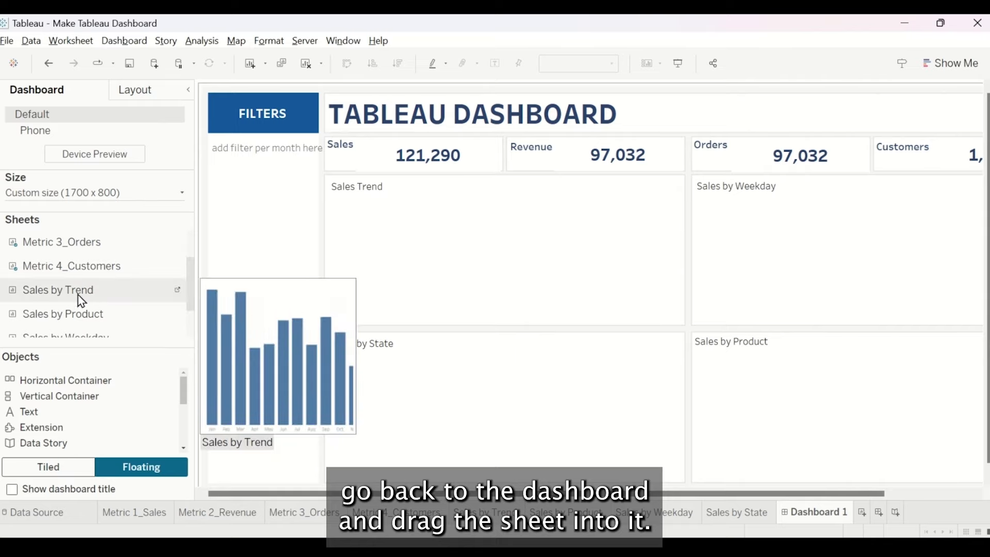
{"action": "left_click_drag", "start_coordinate": [243, 235], "coordinate": [542, 95]}
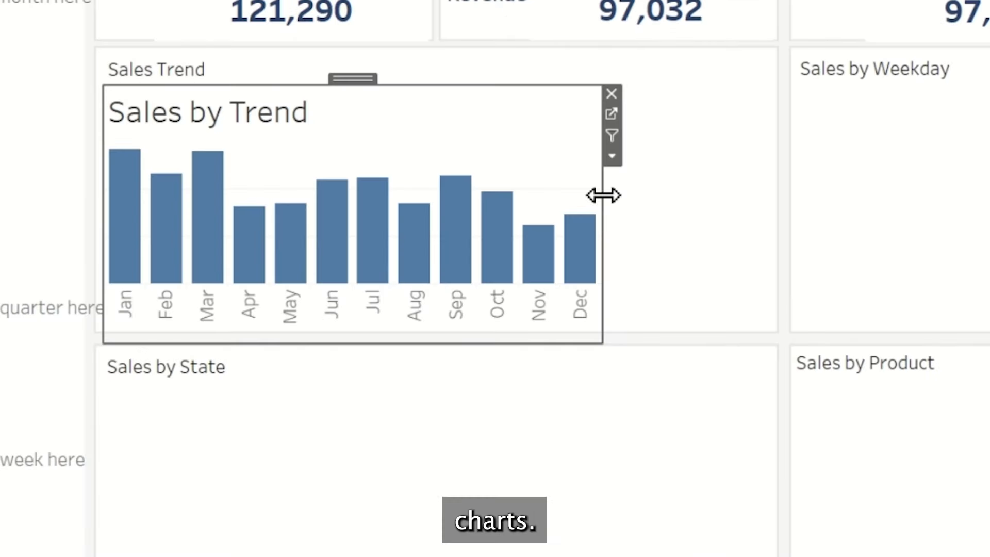
{"action": "left_click_drag", "start_coordinate": [970, 187], "coordinate": [989, 183]}
{"action": "left_click_drag", "start_coordinate": [694, 188], "coordinate": [773, 192]}
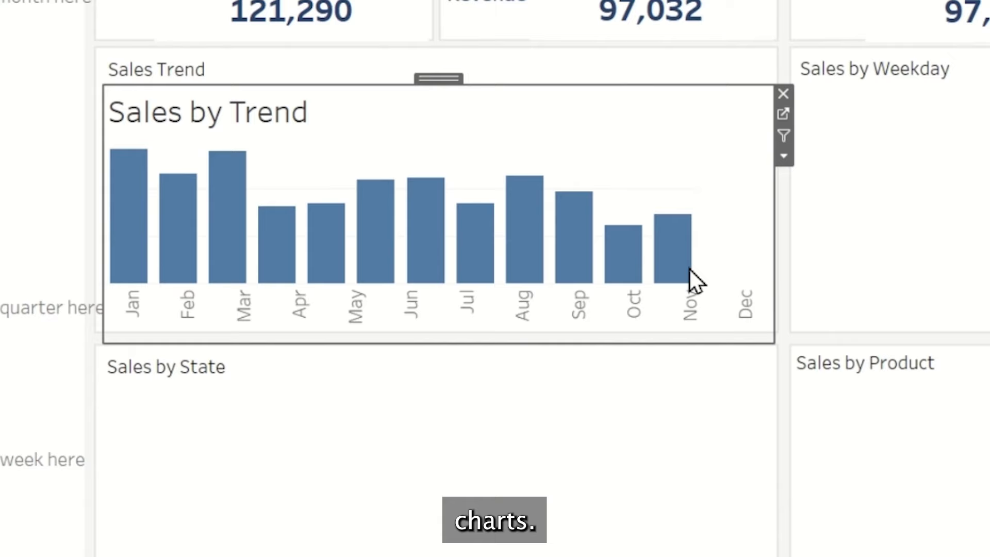
{"action": "left_click", "coordinate": [561, 350]}
{"action": "left_click", "coordinate": [740, 162]}
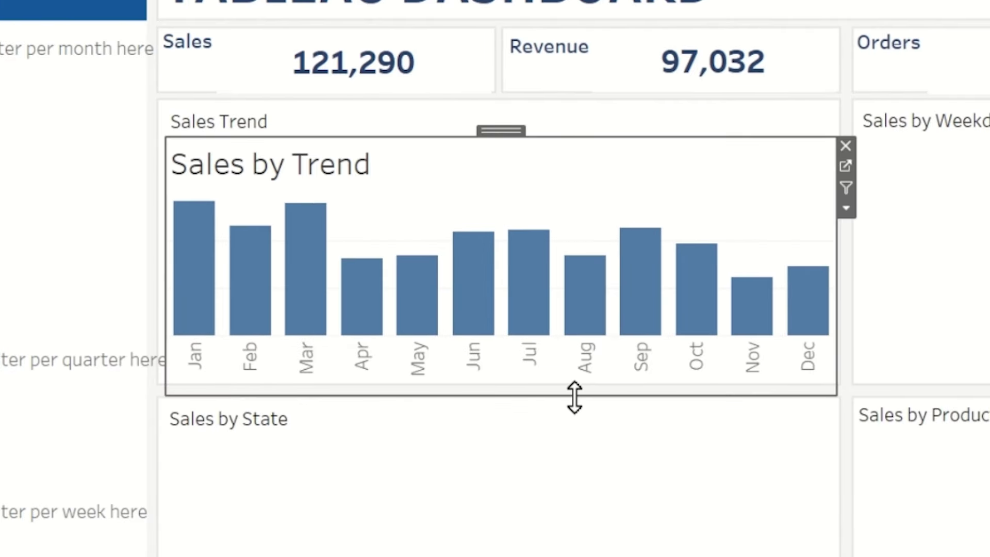
{"action": "left_click_drag", "start_coordinate": [512, 342], "coordinate": [507, 322]}
{"action": "mouse_move", "coordinate": [569, 374]}
{"action": "left_mouse_down"}
{"action": "mouse_move", "coordinate": [569, 384]}
{"action": "mouse_move", "coordinate": [569, 375]}
{"action": "left_mouse_up"}
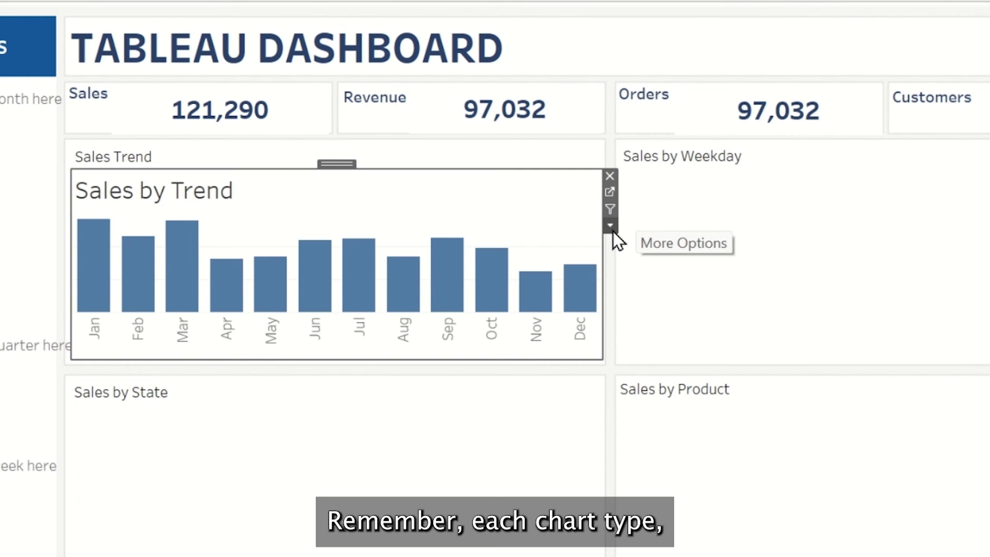
- Hide the trend chart's sheet title and set it to Fit Entire View
{"action": "left_click", "coordinate": [845, 208]}
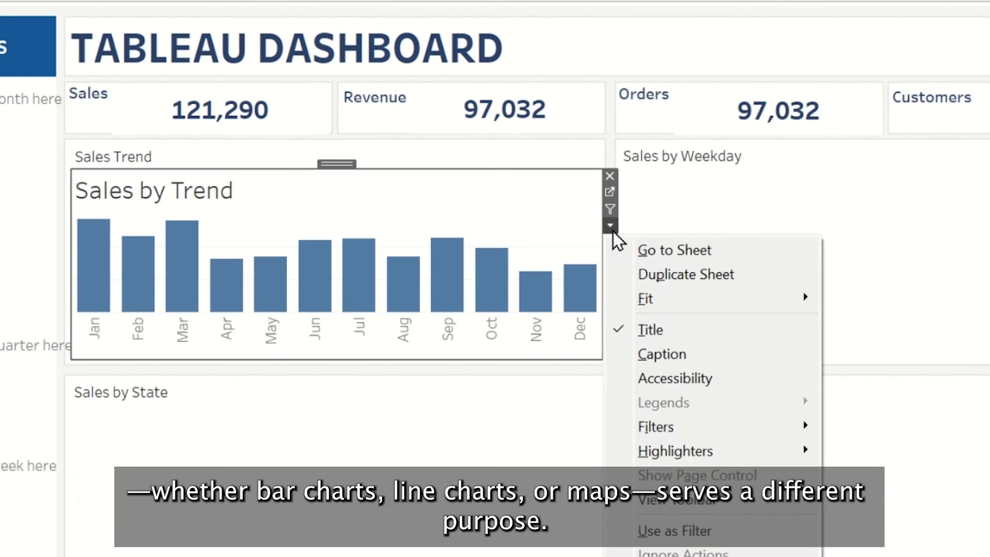
{"action": "left_click", "coordinate": [621, 332]}
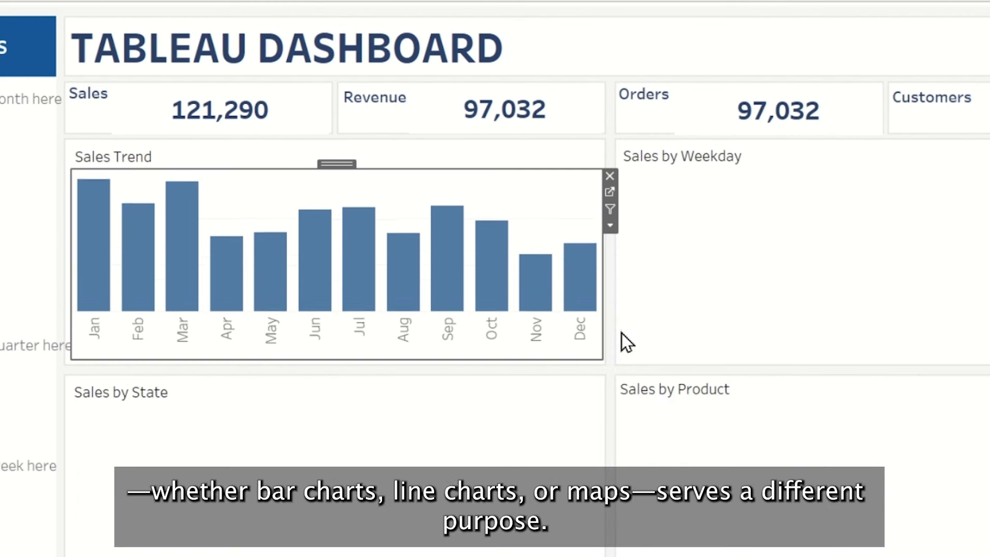
{"action": "left_click", "coordinate": [610, 225]}
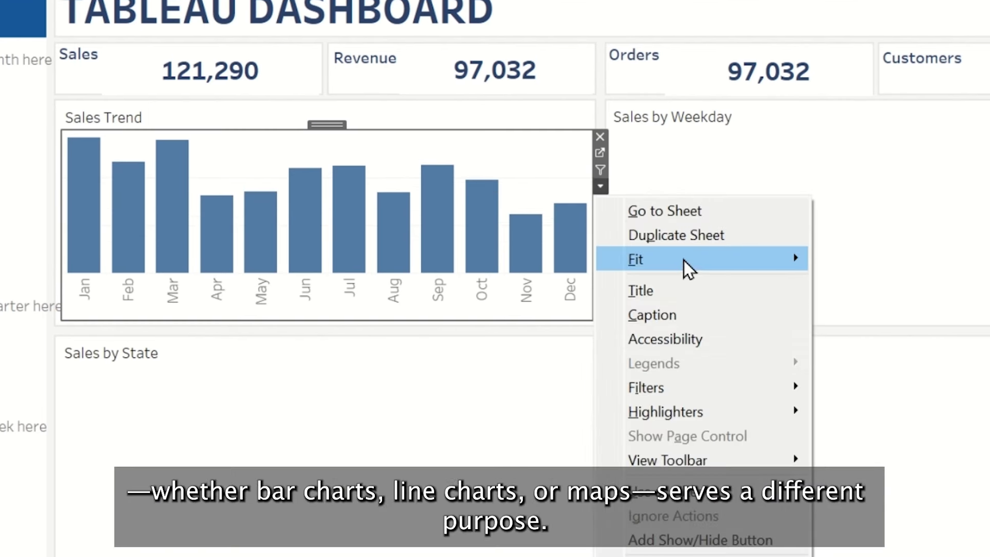
{"action": "mouse_move", "coordinate": [683, 260]}
{"action": "left_click", "coordinate": [901, 330]}
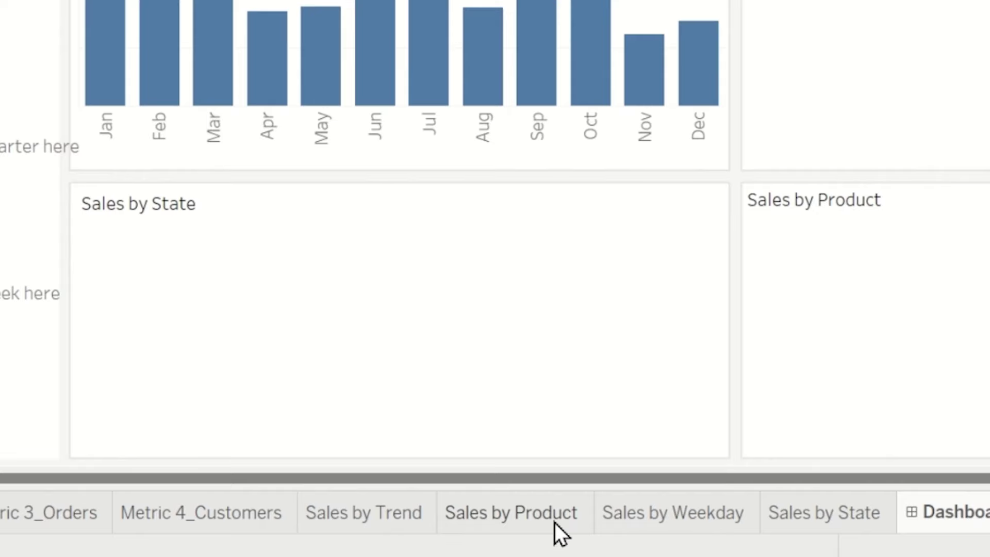
- Convert the Sales by Product table into a horizontal bar chart using Show Me
{"action": "left_click", "coordinate": [596, 516]}
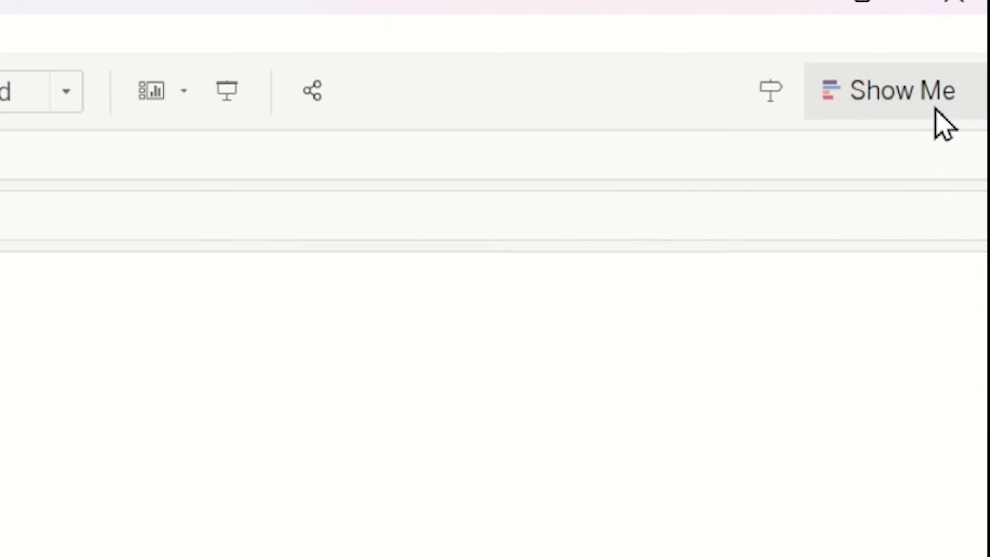
{"action": "left_click", "coordinate": [979, 67]}
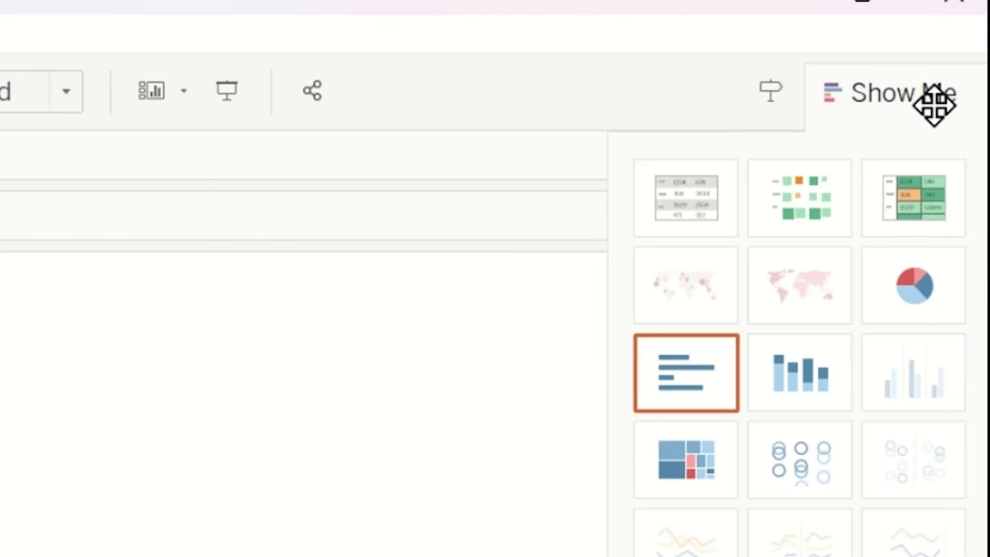
{"action": "left_click", "coordinate": [711, 394]}
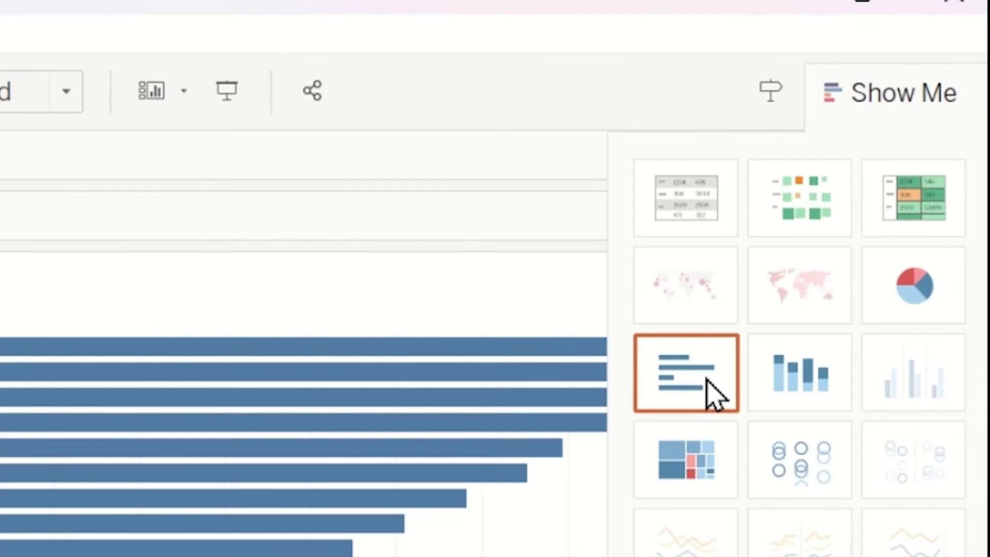
{"action": "left_click", "coordinate": [923, 88]}
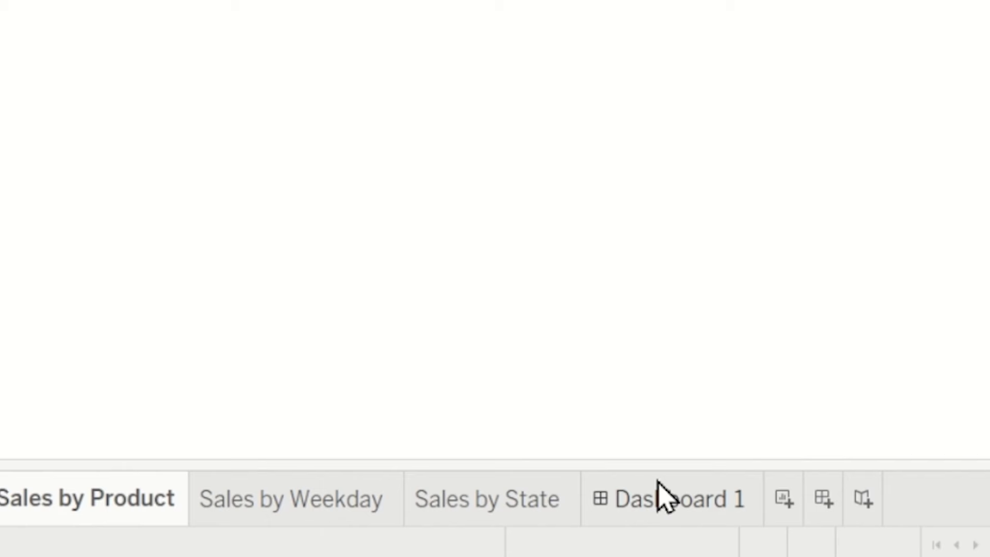
{"action": "left_click", "coordinate": [822, 512]}
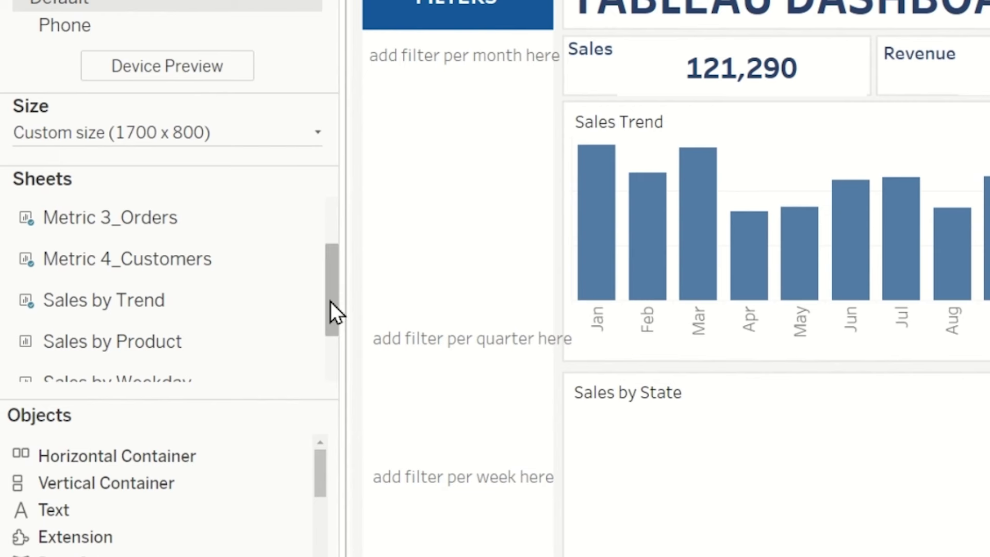
- Drop Sales by Product into the lower-right tile and widen it to fit
{"action": "left_click_drag", "start_coordinate": [330, 311], "coordinate": [330, 331]}
{"action": "mouse_move", "coordinate": [191, 318]}
{"action": "left_click_drag", "start_coordinate": [158, 305], "coordinate": [708, 361]}
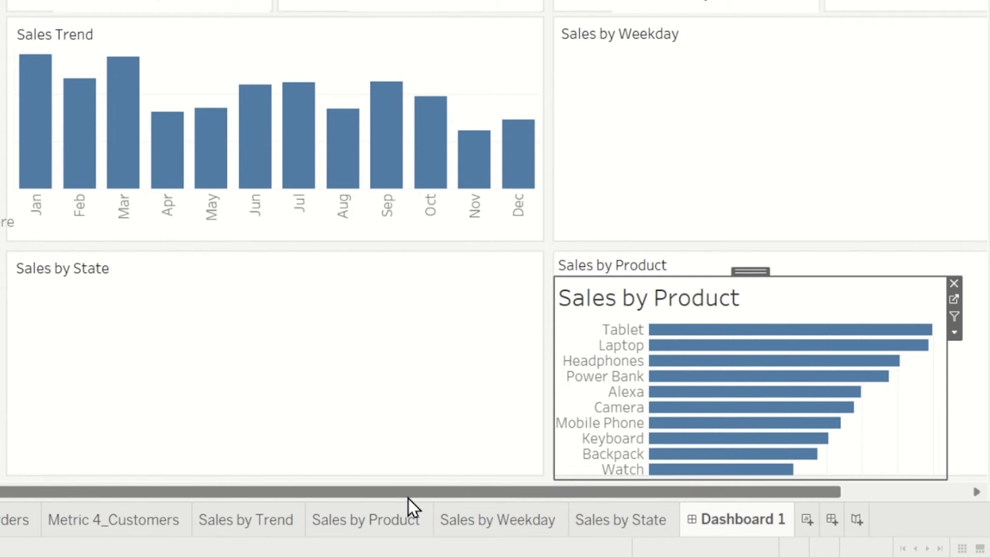
{"action": "left_click_drag", "start_coordinate": [598, 493], "coordinate": [779, 496]}
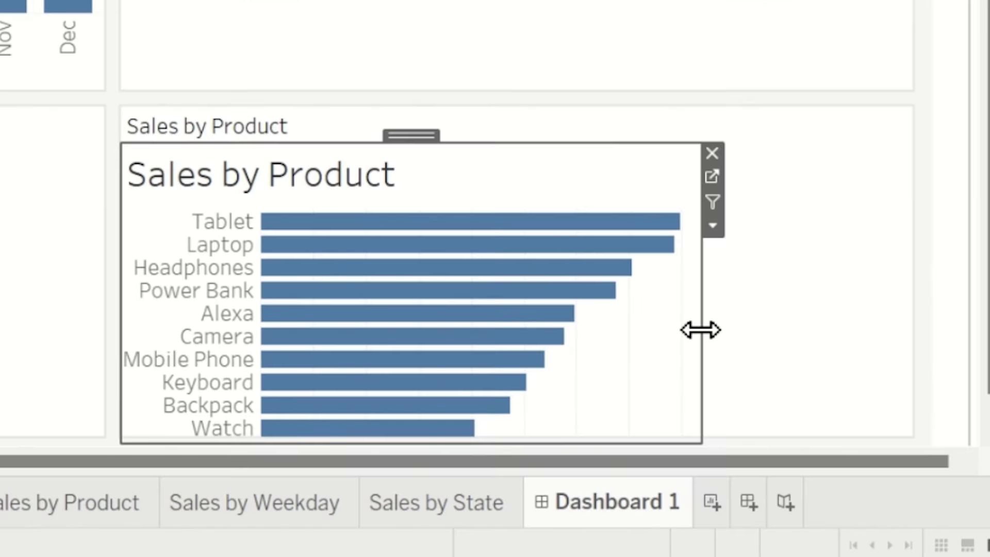
{"action": "left_click_drag", "start_coordinate": [798, 403], "coordinate": [943, 401]}
{"action": "left_click_drag", "start_coordinate": [914, 319], "coordinate": [911, 317]}
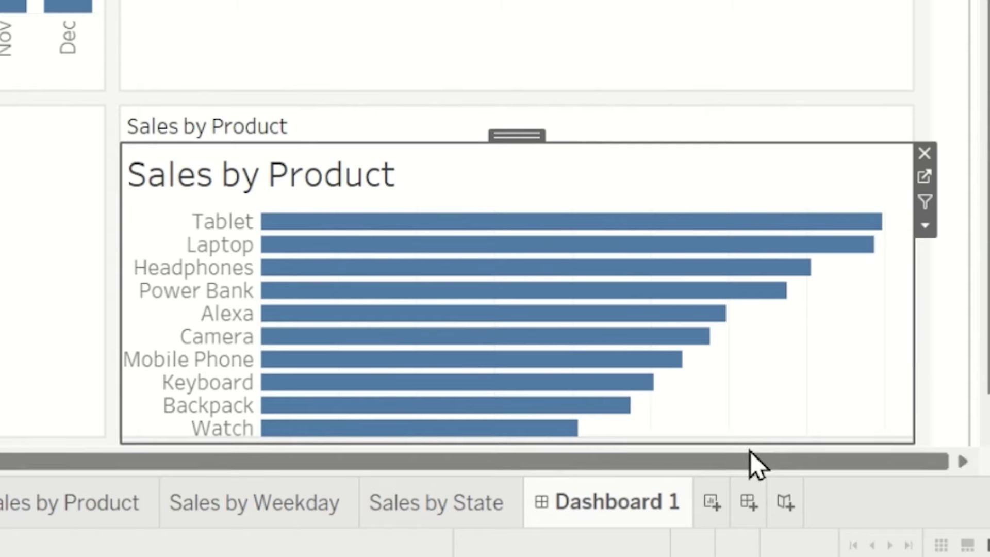
{"action": "left_click_drag", "start_coordinate": [737, 436], "coordinate": [735, 436]}
{"action": "scroll", "coordinate": [985, 360], "scroll_direction": "down", "scroll_amount": 1}
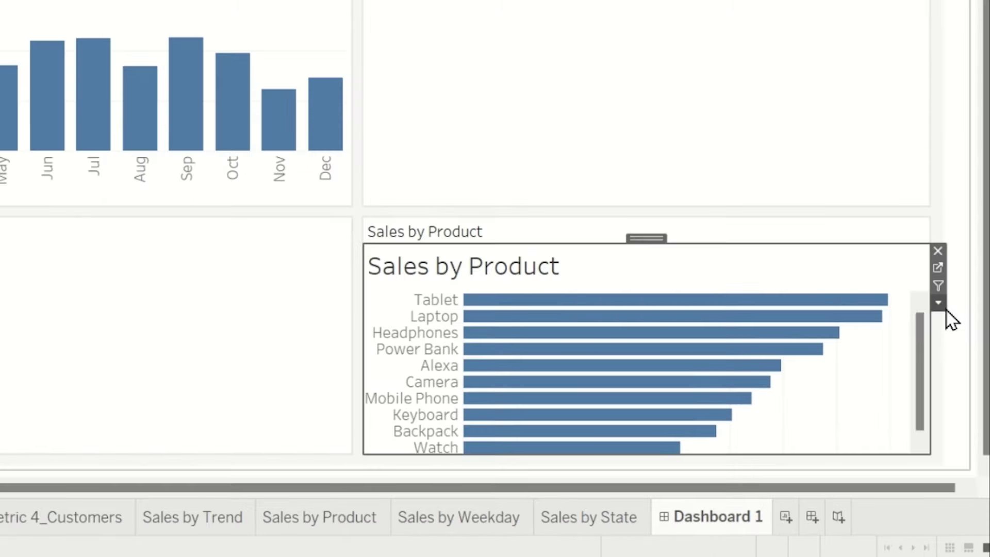
- Hide the Sales by Product sheet title and set it to Fit Entire View
{"action": "left_click", "coordinate": [945, 307]}
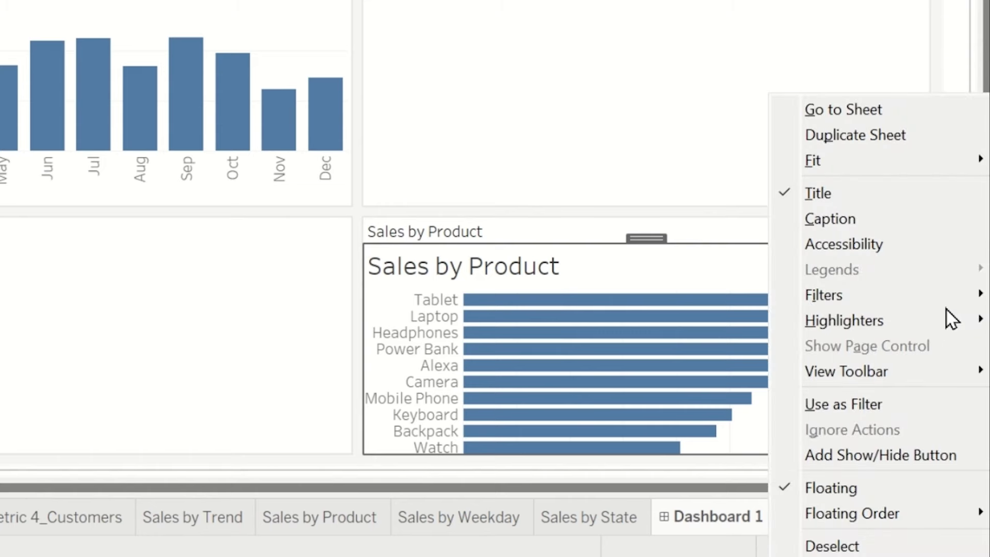
{"action": "left_click", "coordinate": [800, 194]}
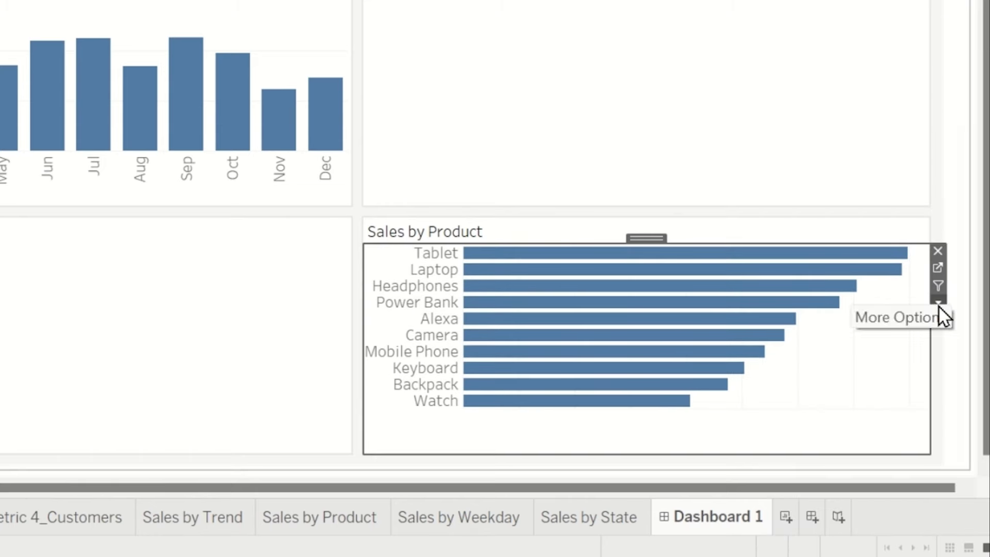
{"action": "left_click", "coordinate": [939, 306]}
{"action": "mouse_move", "coordinate": [901, 160]}
{"action": "left_click", "coordinate": [732, 236]}
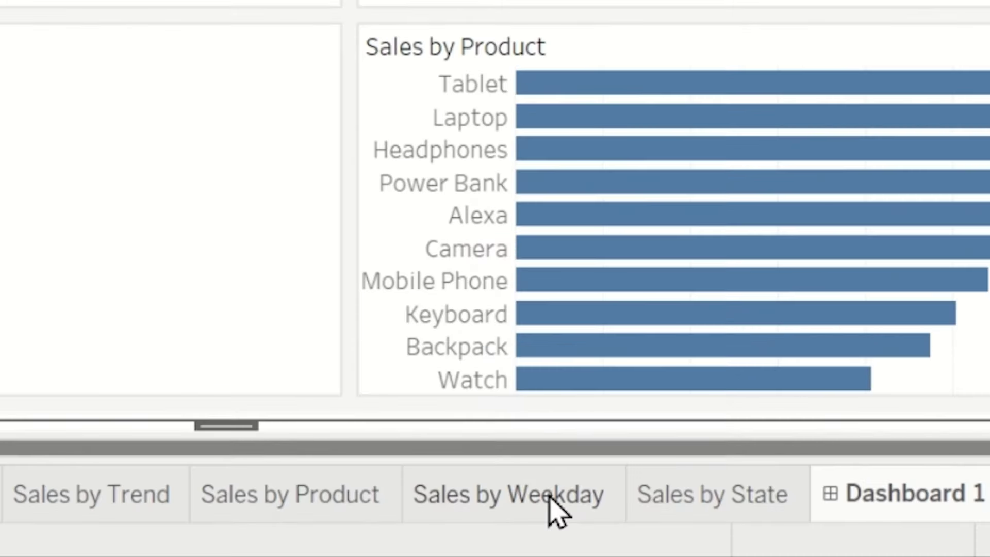
- Turn Sales by Weekday into packed bubbles coloured by Weekday and labelled with SUM(Sales)
{"action": "left_click", "coordinate": [487, 517]}
{"action": "left_click", "coordinate": [966, 64]}
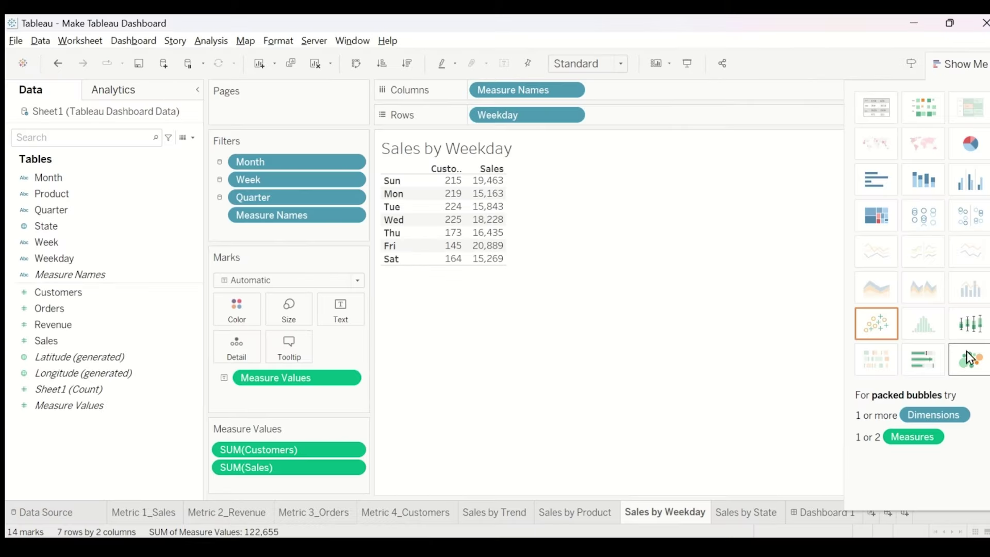
{"action": "left_click", "coordinate": [970, 361]}
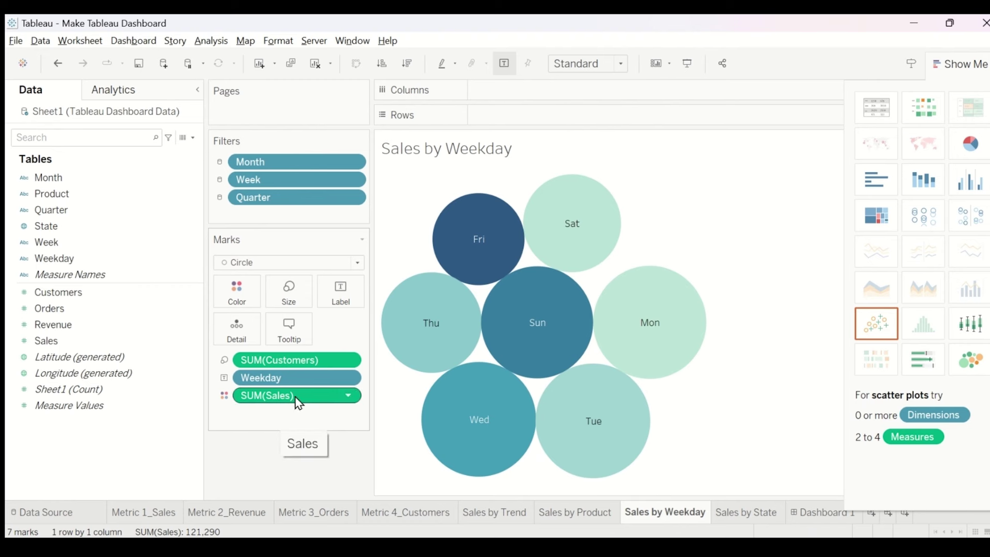
{"action": "left_click_drag", "start_coordinate": [299, 404], "coordinate": [352, 293]}
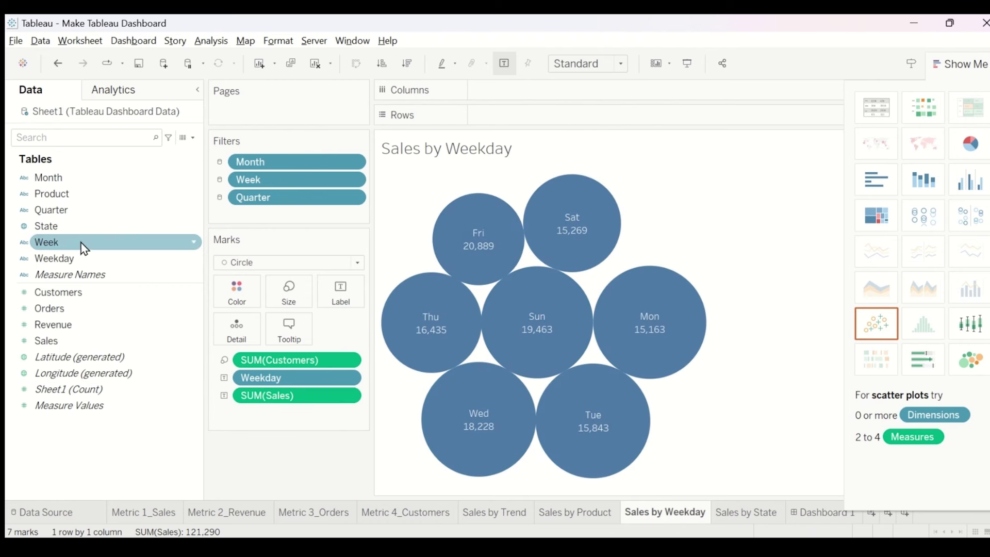
{"action": "left_click_drag", "start_coordinate": [54, 259], "coordinate": [241, 298]}
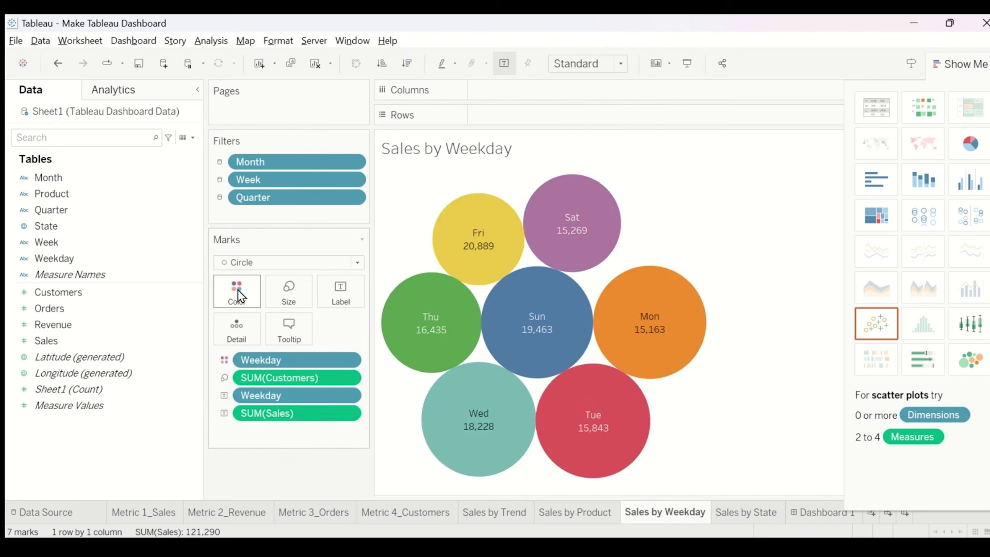
{"action": "left_click", "coordinate": [962, 64]}
- Place Sales by Weekday in the dashboard's upper-right tile, hide its title, and fit it to Entire View
{"action": "left_click", "coordinate": [835, 517]}
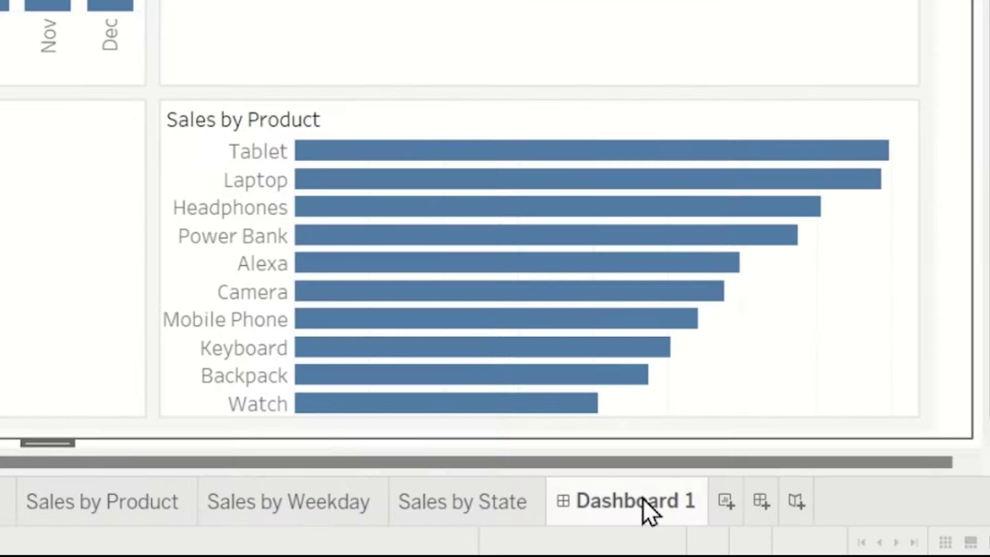
{"action": "left_click_drag", "start_coordinate": [354, 294], "coordinate": [352, 310]}
{"action": "left_click_drag", "start_coordinate": [133, 273], "coordinate": [136, 82]}
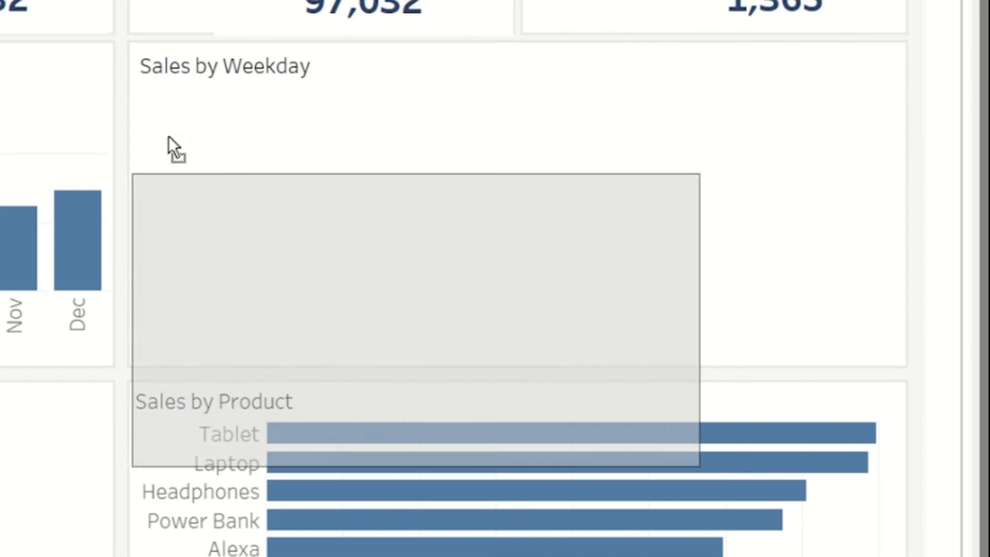
{"action": "left_click_drag", "start_coordinate": [685, 210], "coordinate": [901, 180]}
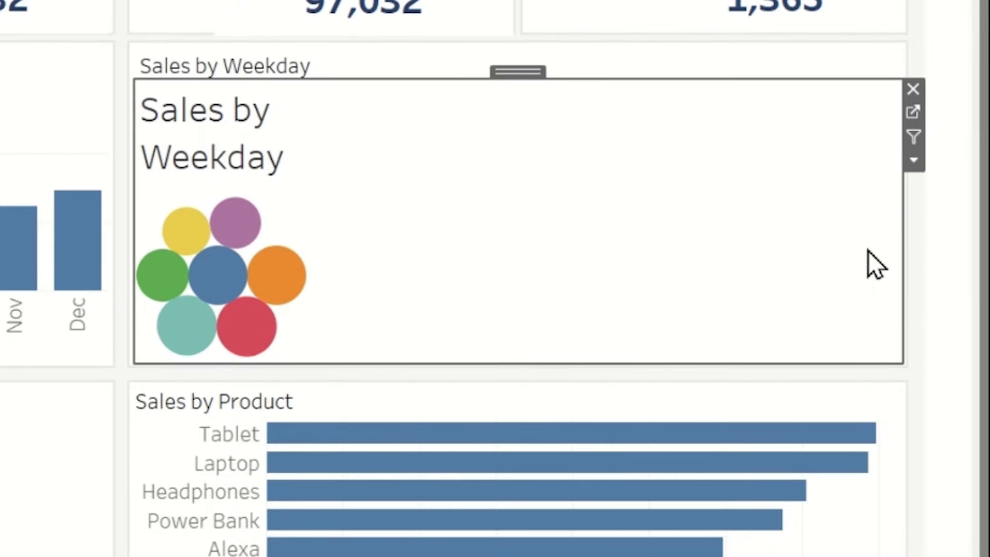
{"action": "left_click", "coordinate": [913, 160]}
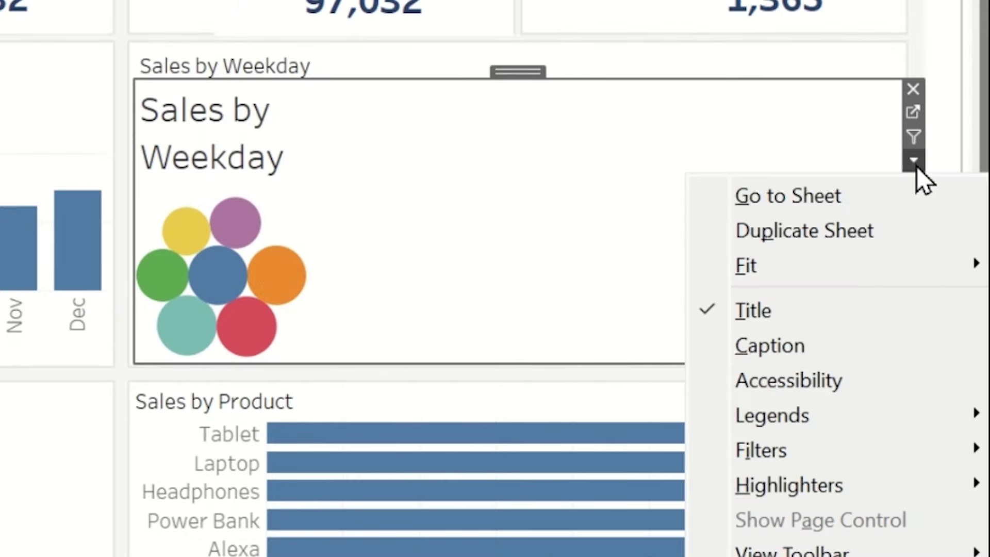
{"action": "left_click", "coordinate": [772, 247]}
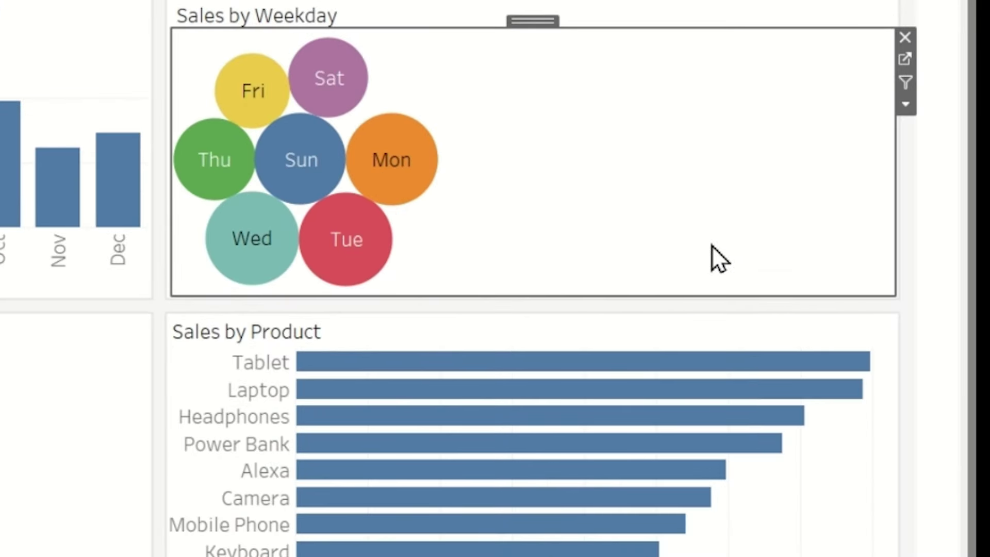
{"action": "left_click", "coordinate": [904, 106]}
{"action": "mouse_move", "coordinate": [839, 210]}
{"action": "left_click", "coordinate": [632, 298]}
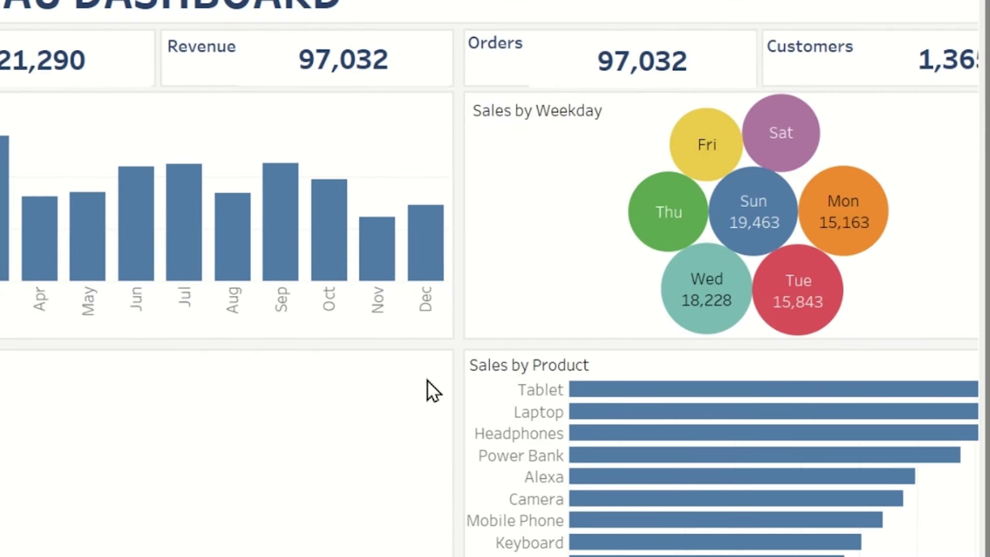
- Make Sales by State a filled map with each state labelled by name
{"action": "left_click", "coordinate": [514, 495]}
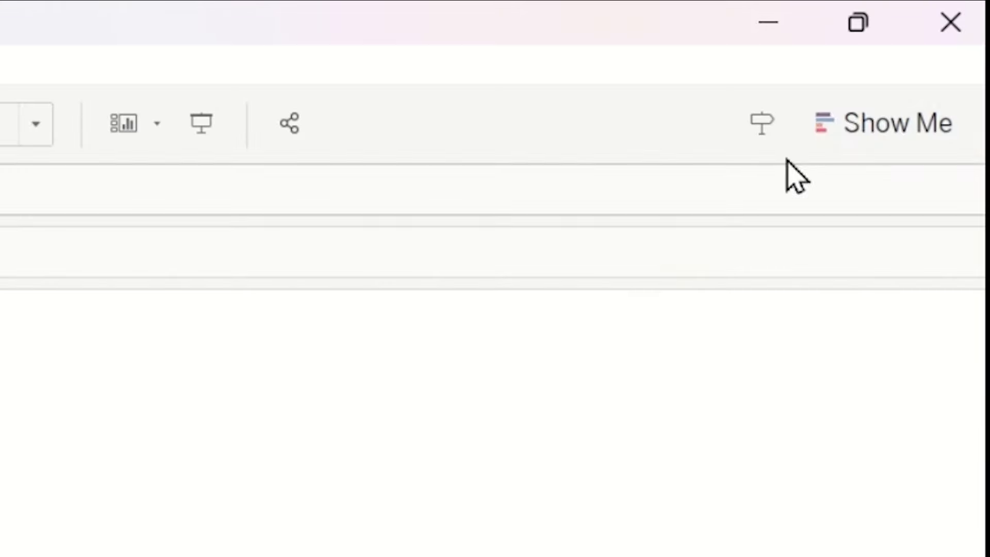
{"action": "left_click", "coordinate": [857, 106]}
{"action": "left_click", "coordinate": [795, 335]}
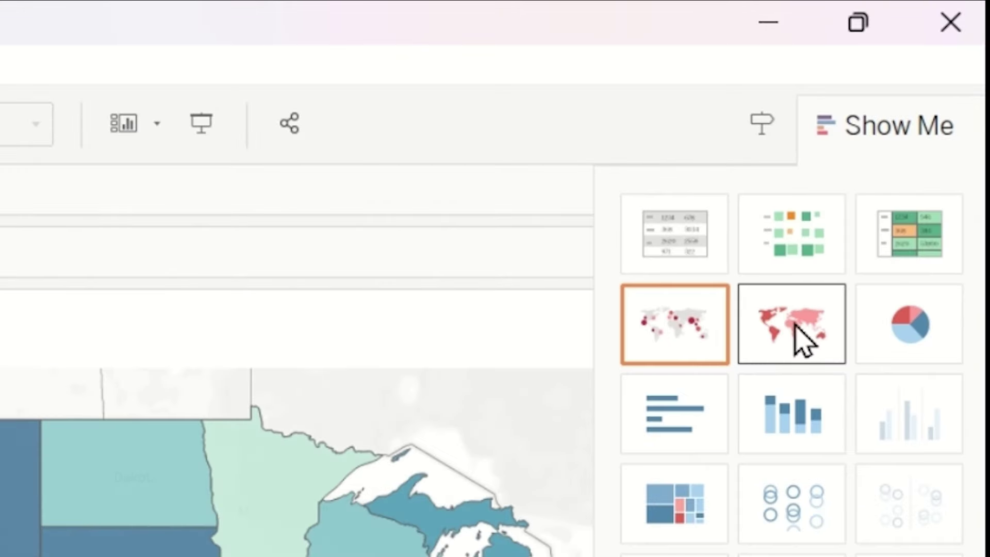
{"action": "left_click", "coordinate": [926, 133]}
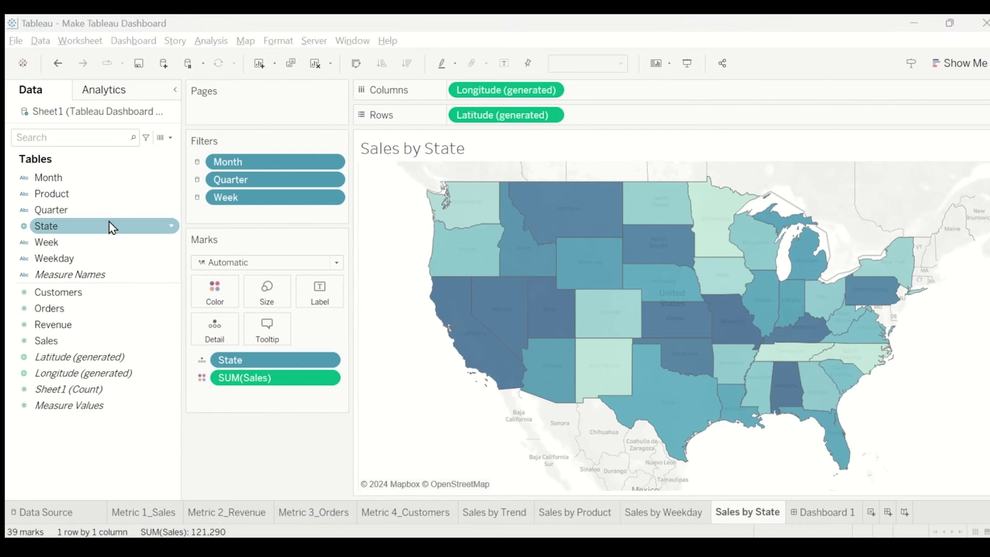
{"action": "left_click_drag", "start_coordinate": [110, 226], "coordinate": [338, 301]}
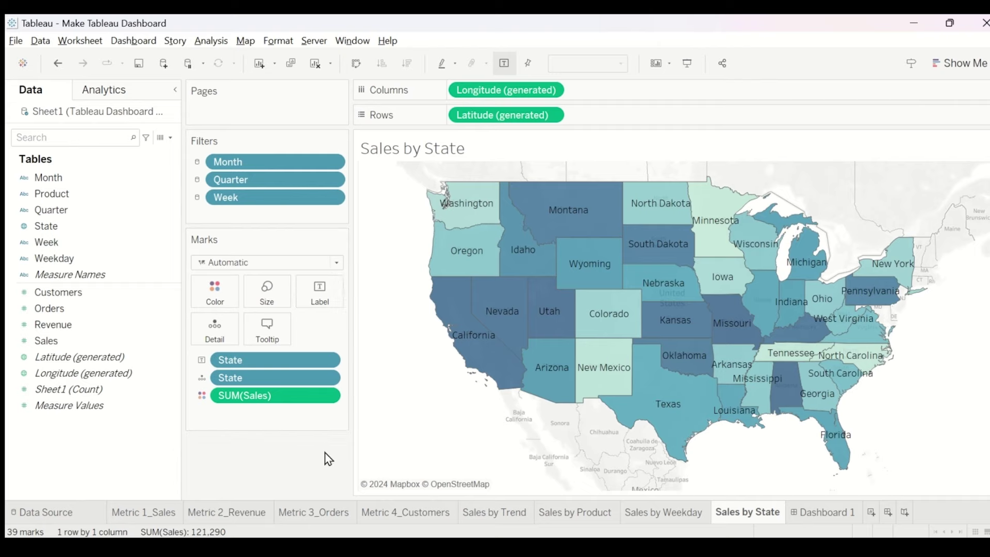
- Drop the Sales by State map into Dashboard 1's lower-left slot and stretch it to fill the space
{"action": "left_click", "coordinate": [823, 511]}
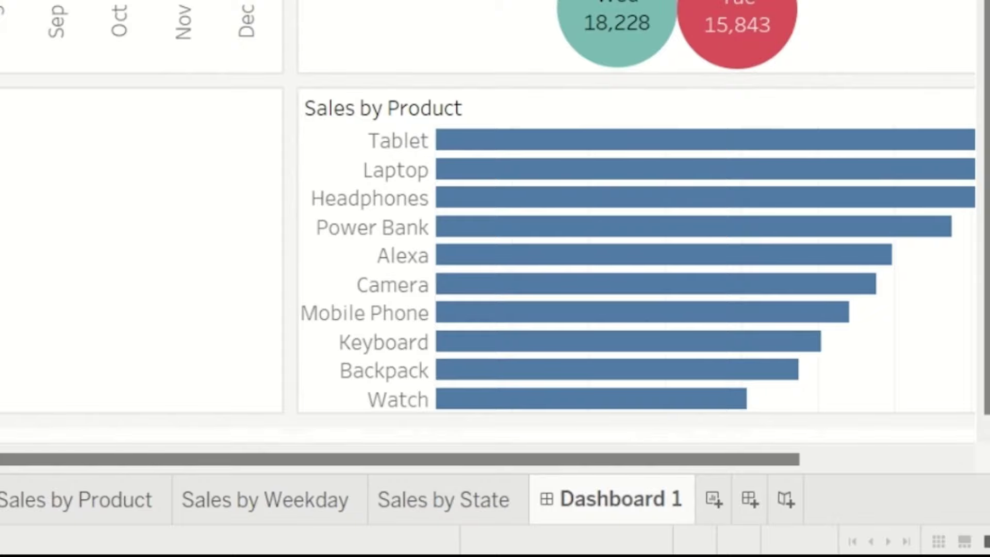
{"action": "left_click_drag", "start_coordinate": [62, 229], "coordinate": [268, 237]}
{"action": "left_click_drag", "start_coordinate": [122, 124], "coordinate": [120, 122]}
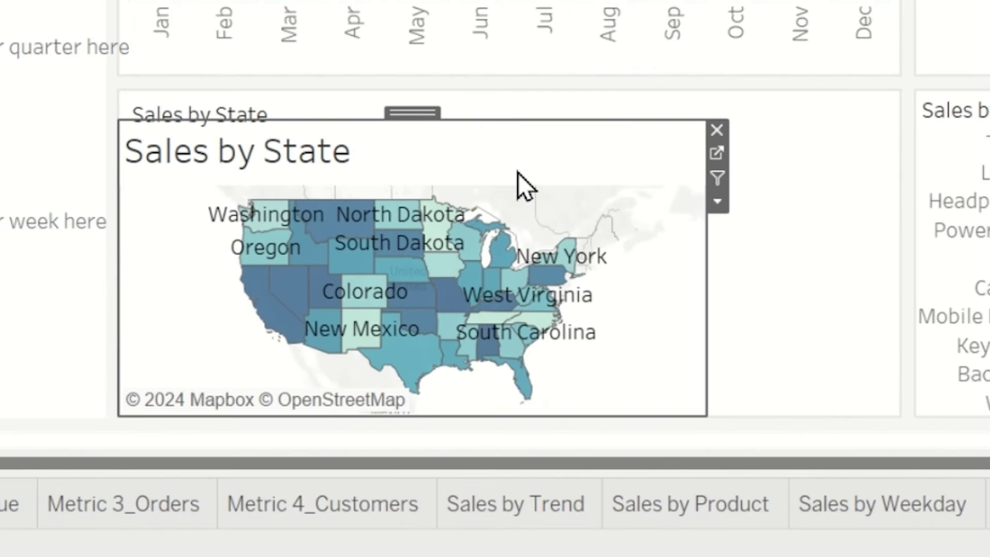
{"action": "left_click_drag", "start_coordinate": [703, 278], "coordinate": [900, 266]}
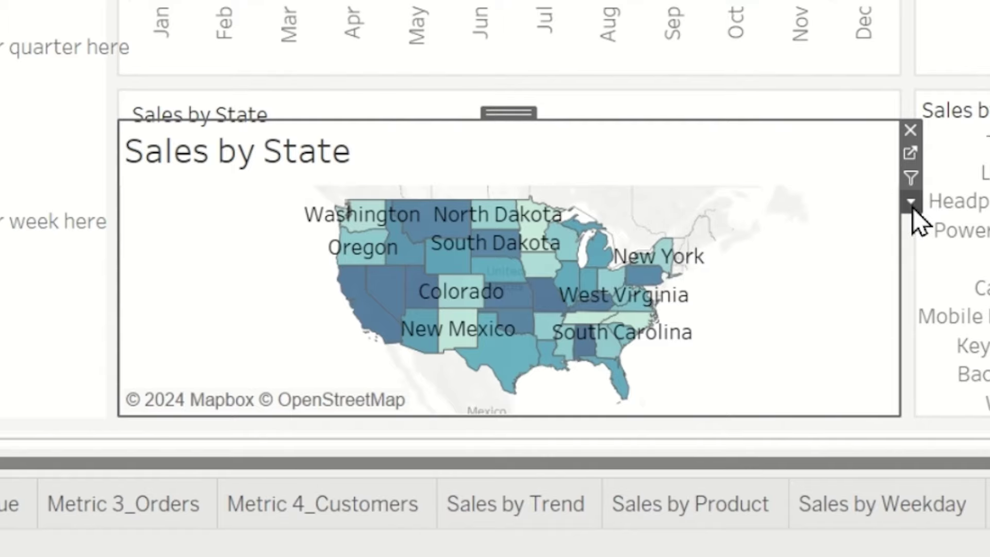
{"action": "left_click", "coordinate": [908, 200]}
{"action": "left_click", "coordinate": [937, 56]}
{"action": "left_click", "coordinate": [812, 286]}
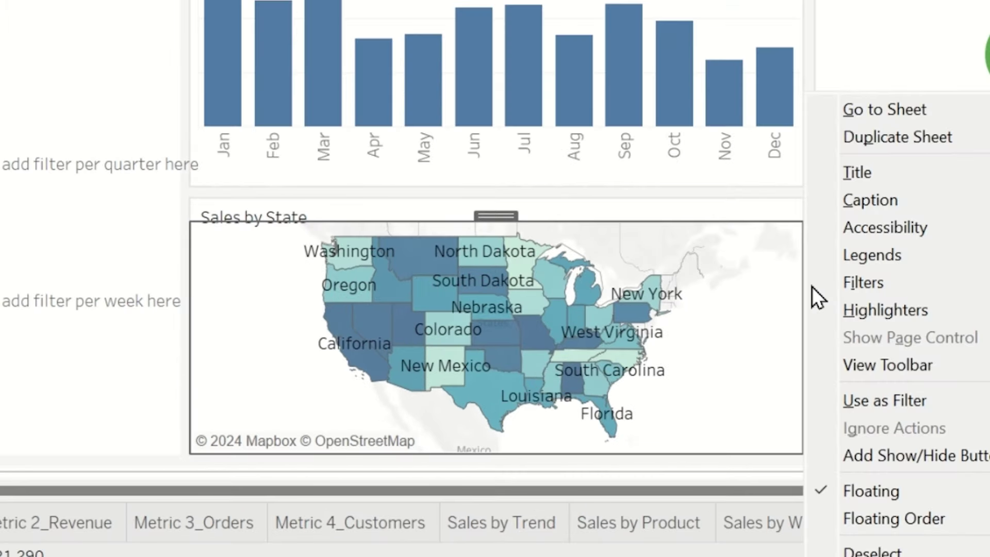
{"action": "left_click", "coordinate": [715, 219]}
{"action": "left_click_drag", "start_coordinate": [715, 219], "coordinate": [712, 203]}
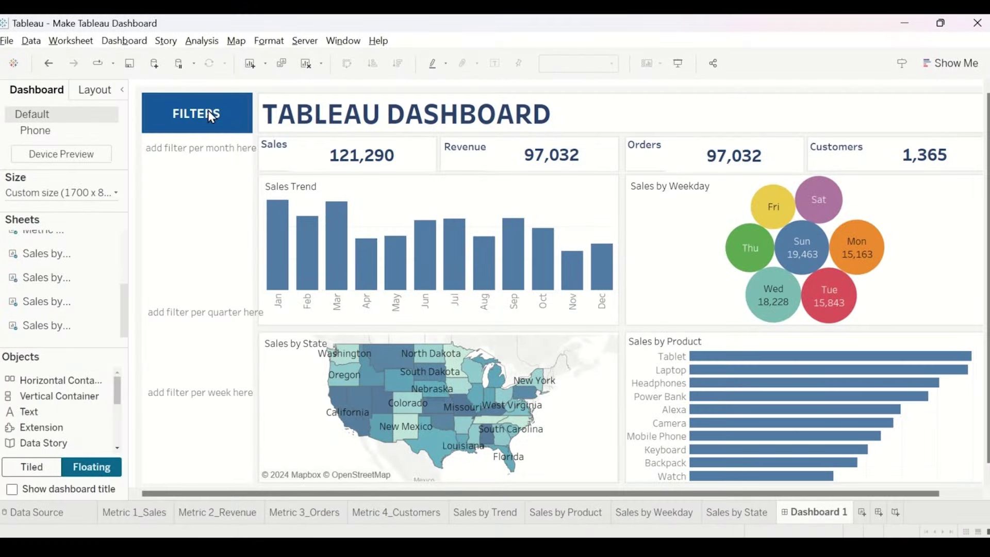
- Add a Month filter from the Sales Trend chart and move it into the left filter column
{"action": "left_click", "coordinate": [513, 210]}
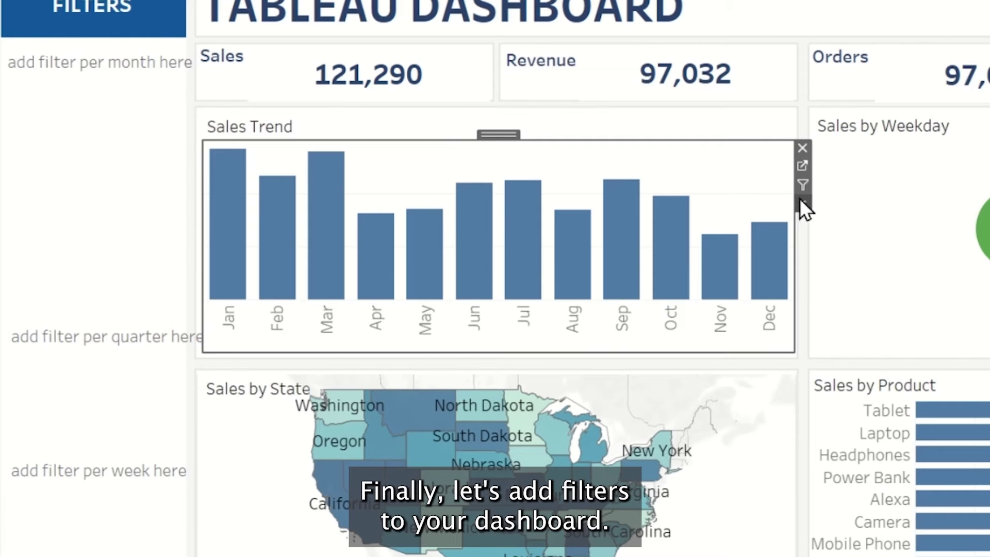
{"action": "left_click", "coordinate": [802, 203]}
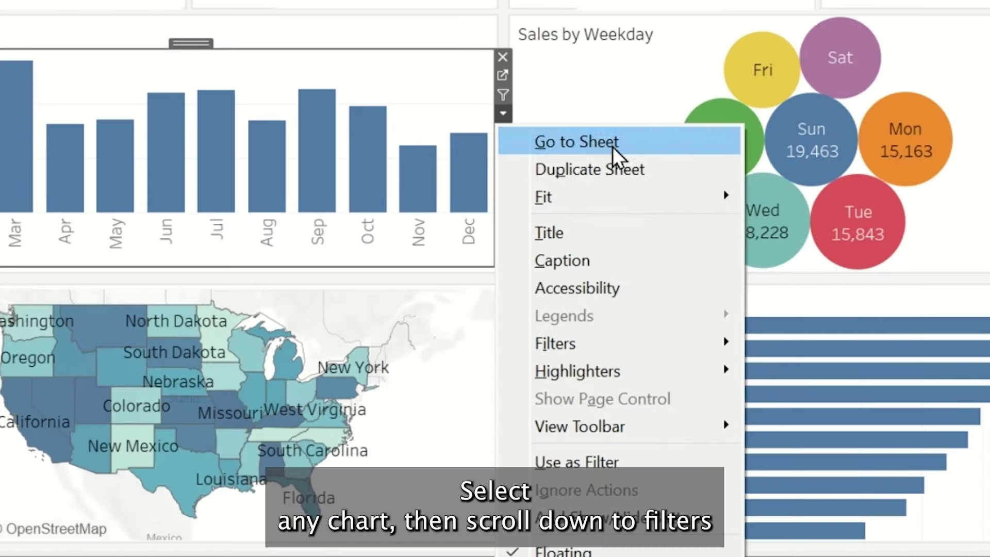
{"action": "mouse_move", "coordinate": [660, 355]}
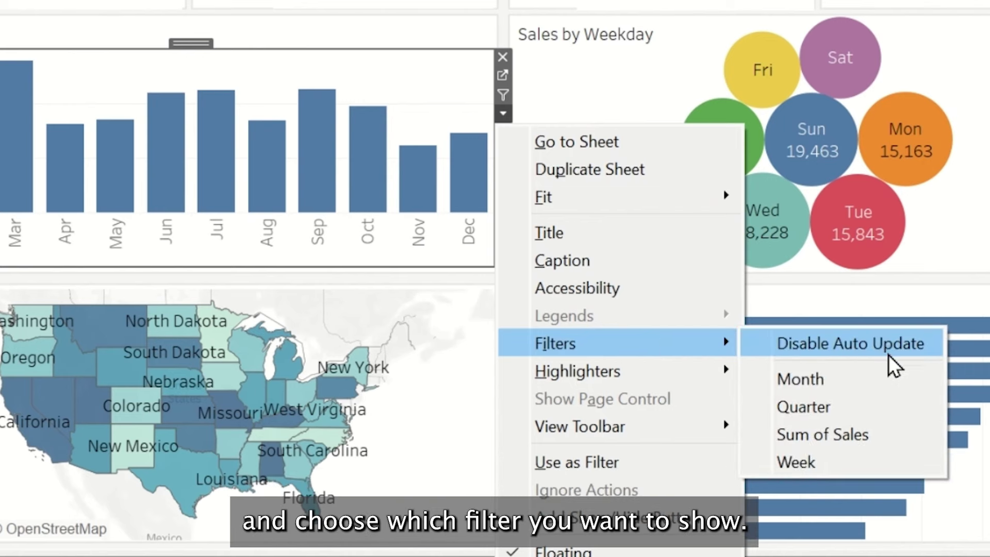
{"action": "left_click", "coordinate": [855, 381]}
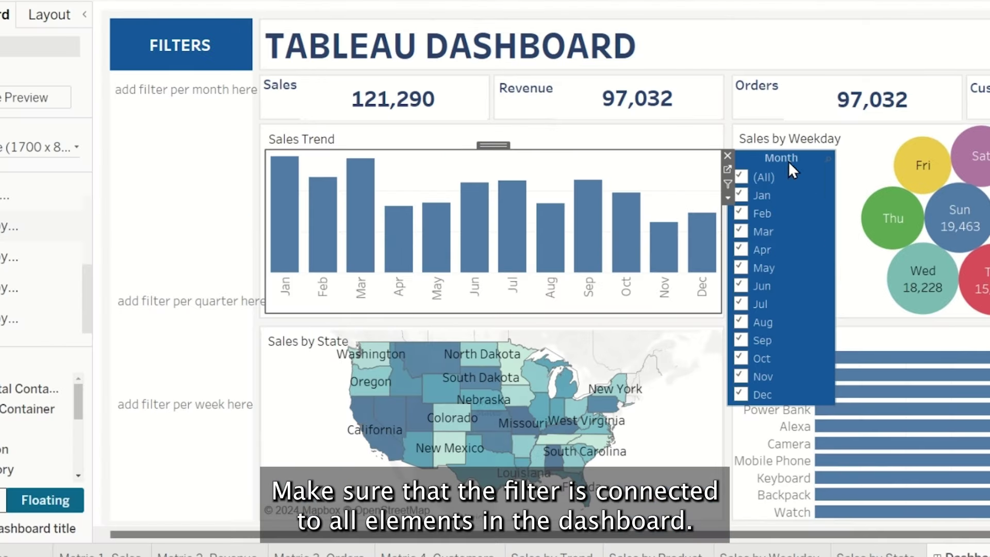
{"action": "left_click", "coordinate": [571, 59]}
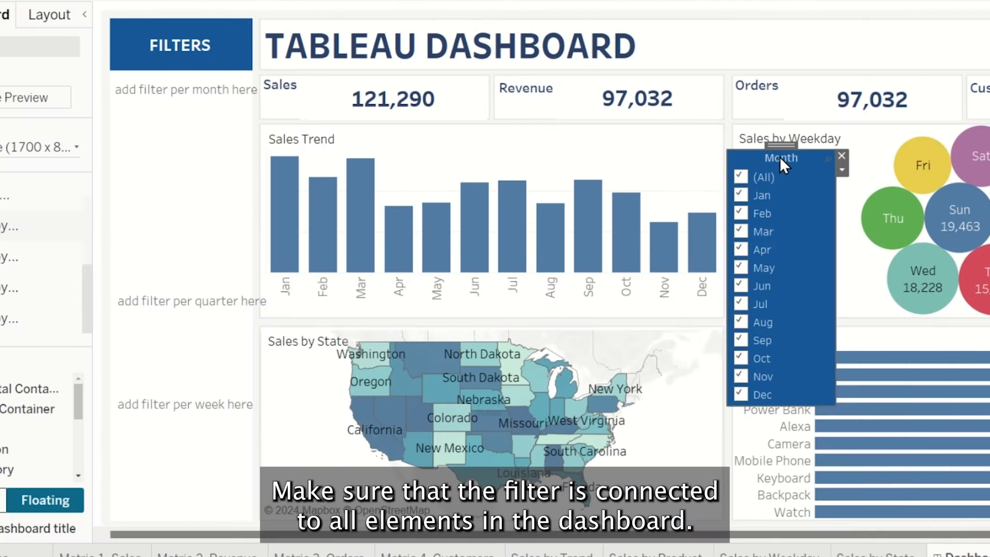
{"action": "left_click_drag", "start_coordinate": [767, 143], "coordinate": [193, 92]}
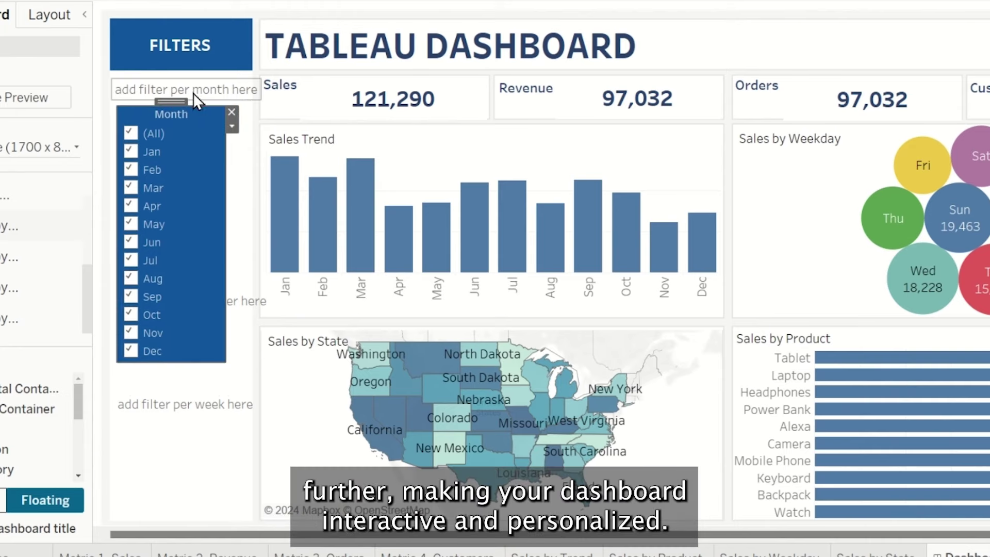
- Delete the month placeholder text and position the Month filter under FILTERS, widened to the column
{"action": "left_click", "coordinate": [244, 87]}
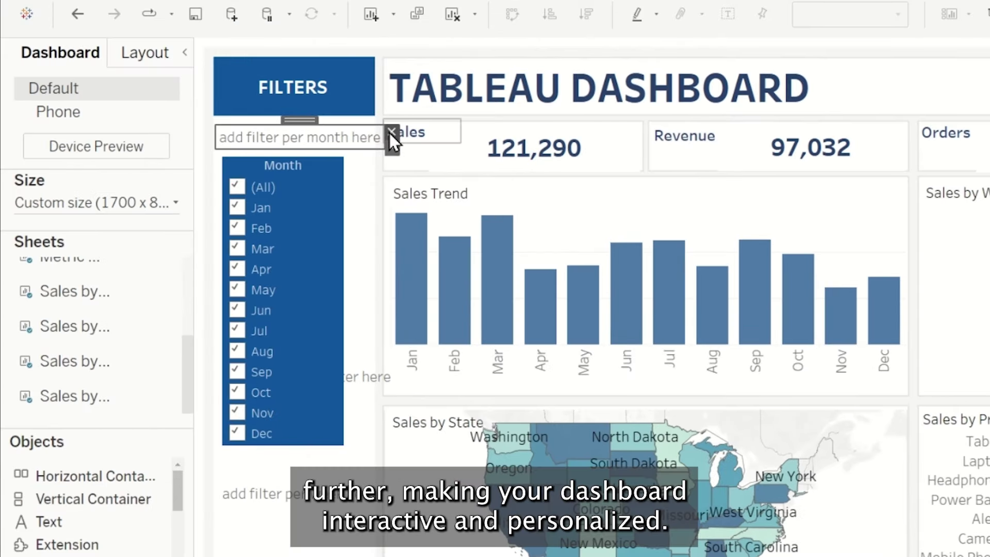
{"action": "left_click", "coordinate": [392, 132]}
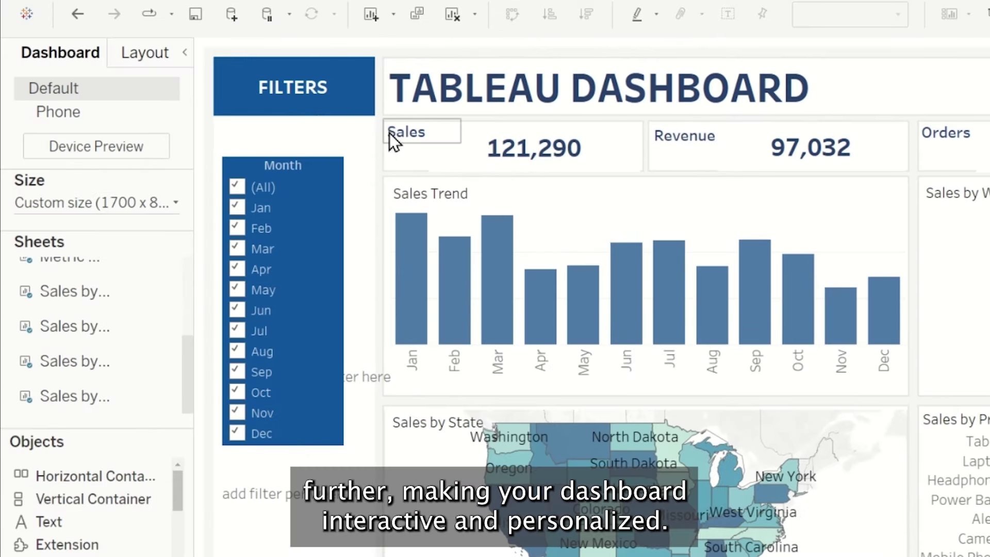
{"action": "left_click", "coordinate": [321, 186]}
{"action": "left_click_drag", "start_coordinate": [292, 147], "coordinate": [285, 114]}
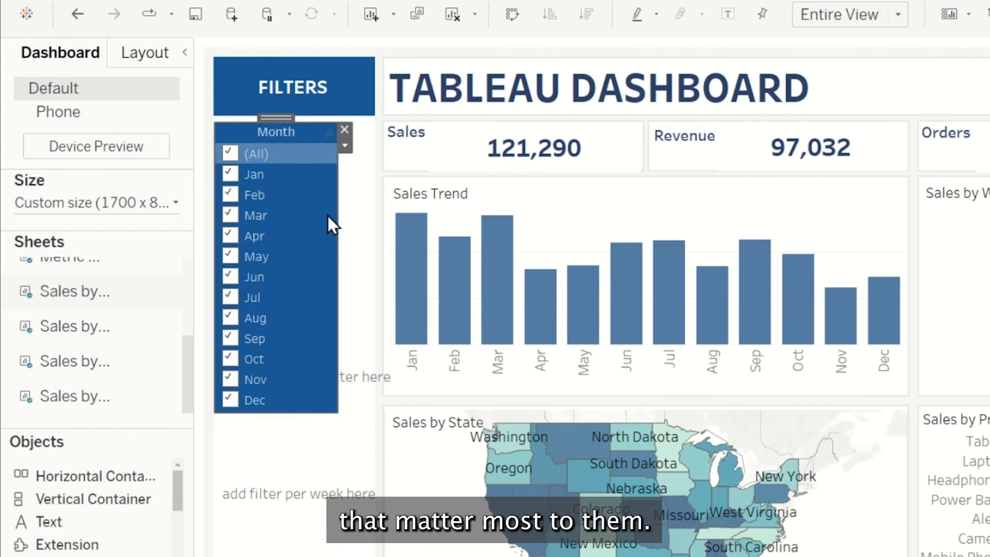
{"action": "left_click_drag", "start_coordinate": [340, 227], "coordinate": [375, 217]}
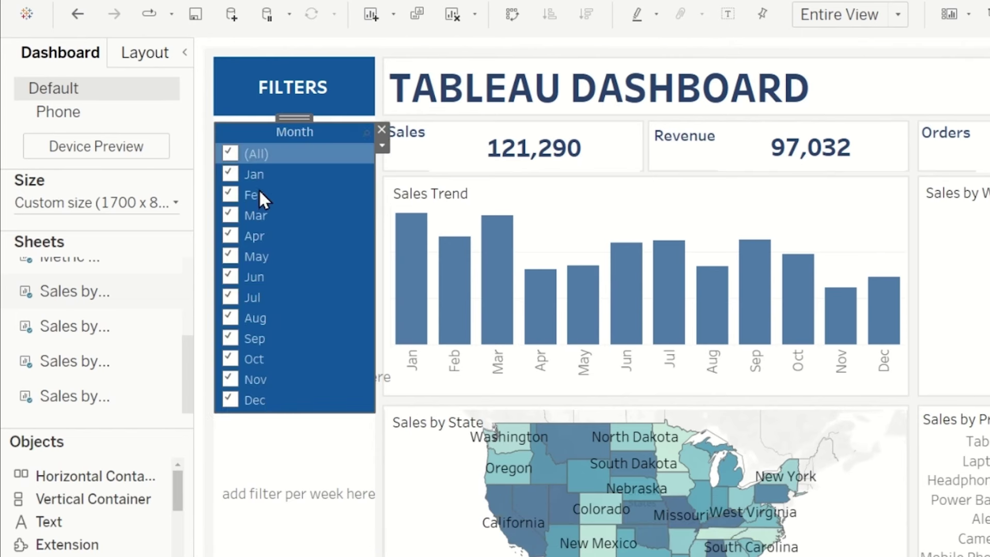
{"action": "left_click_drag", "start_coordinate": [213, 169], "coordinate": [211, 169]}
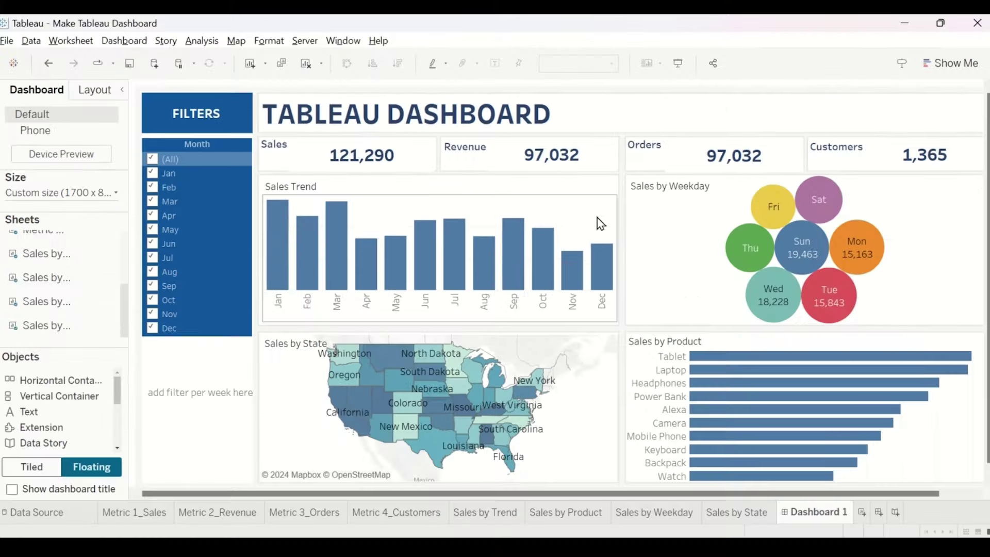
{"action": "left_click", "coordinate": [599, 222]}
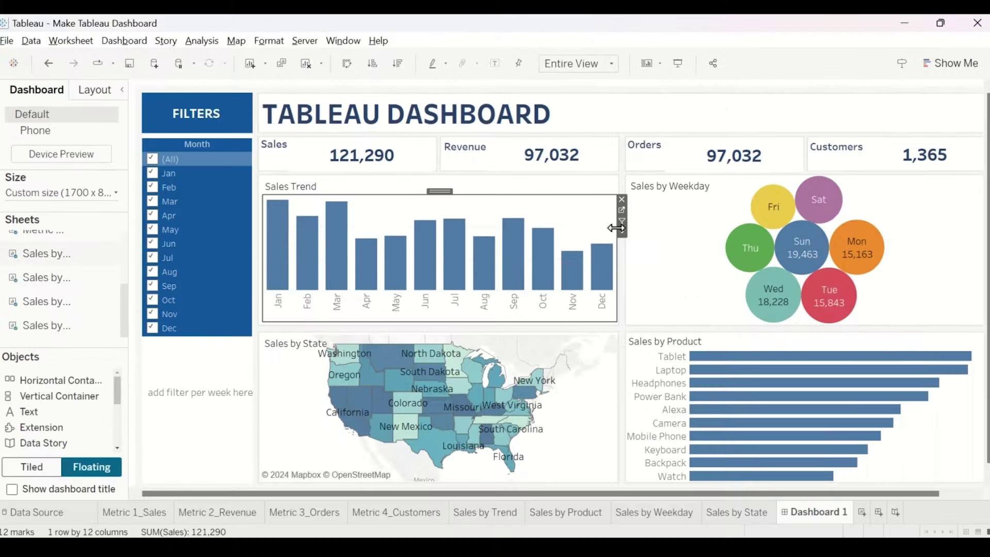
{"action": "left_click", "coordinate": [622, 232]}
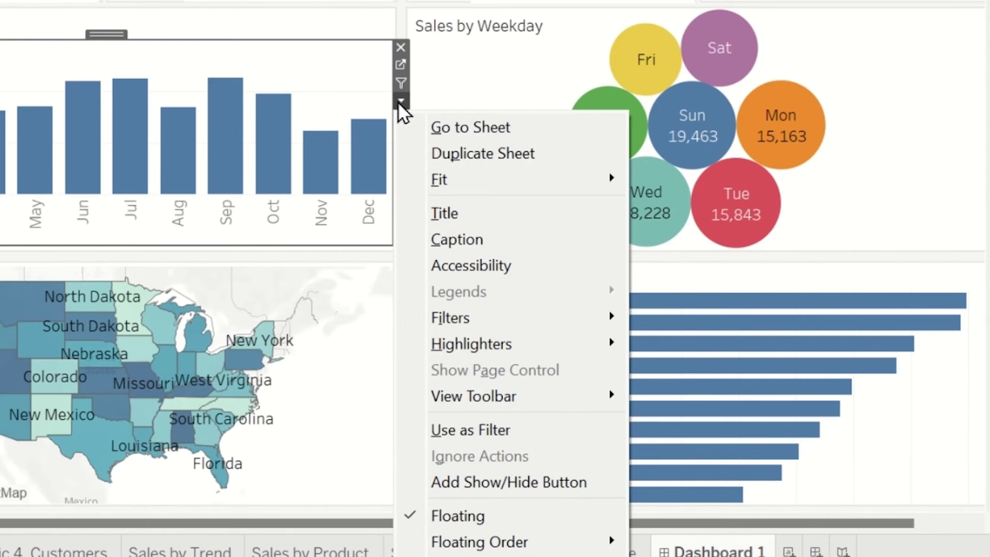
- Add a Quarter filter below Month, remove the empty placeholder box, and widen it to the column
{"action": "mouse_move", "coordinate": [551, 317]}
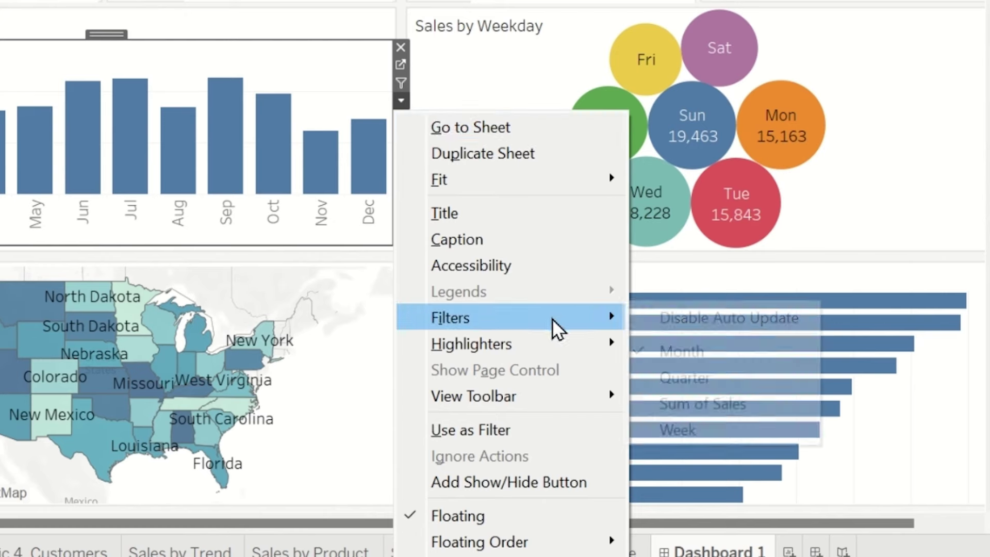
{"action": "left_click", "coordinate": [711, 379]}
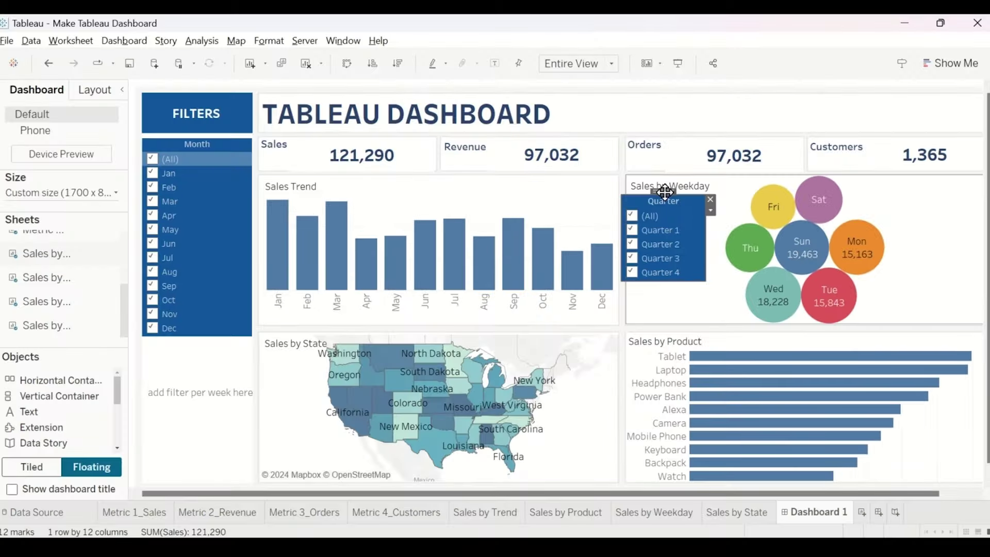
{"action": "left_click_drag", "start_coordinate": [471, 47], "coordinate": [0, 275]}
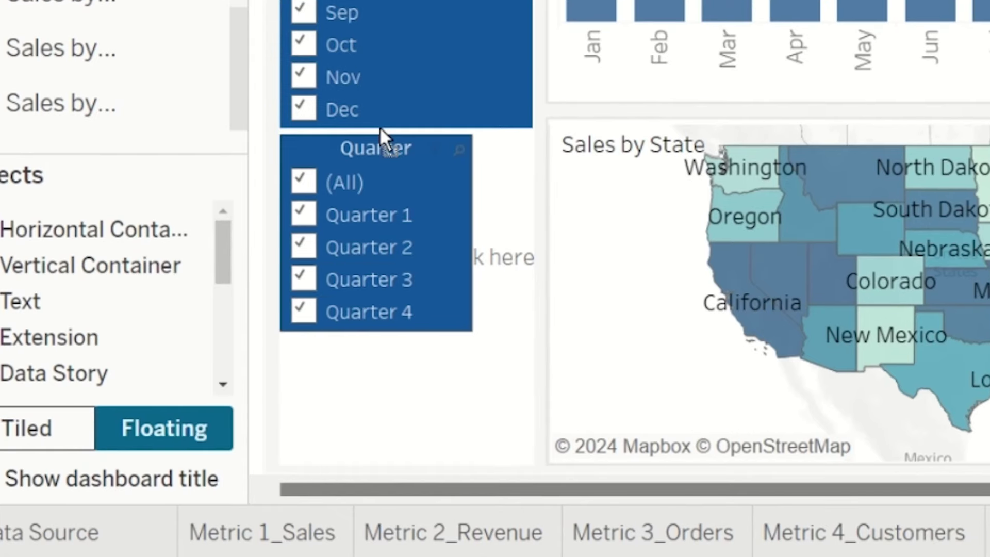
{"action": "left_click", "coordinate": [186, 339]}
{"action": "left_click", "coordinate": [523, 261]}
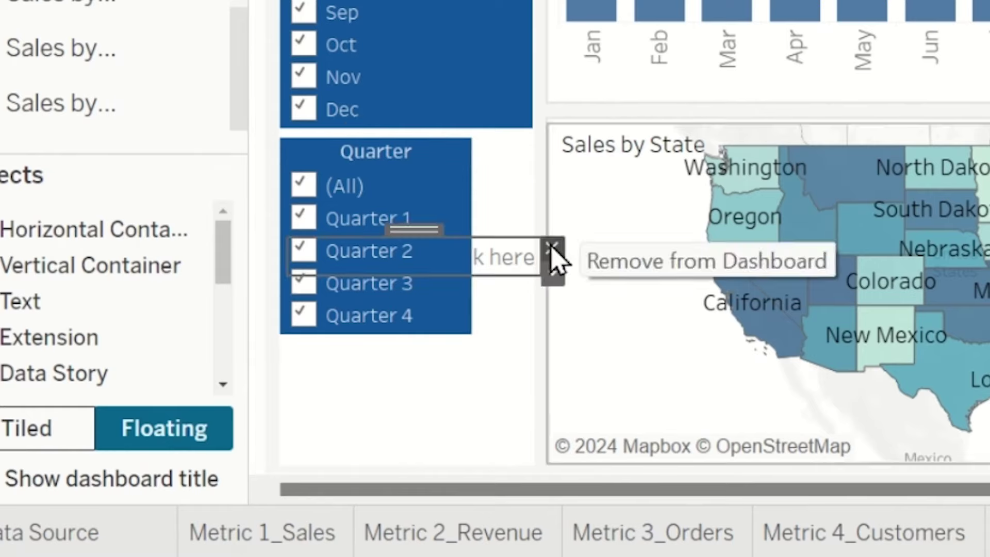
{"action": "left_click", "coordinate": [552, 259]}
{"action": "left_click_drag", "start_coordinate": [469, 225], "coordinate": [531, 252]}
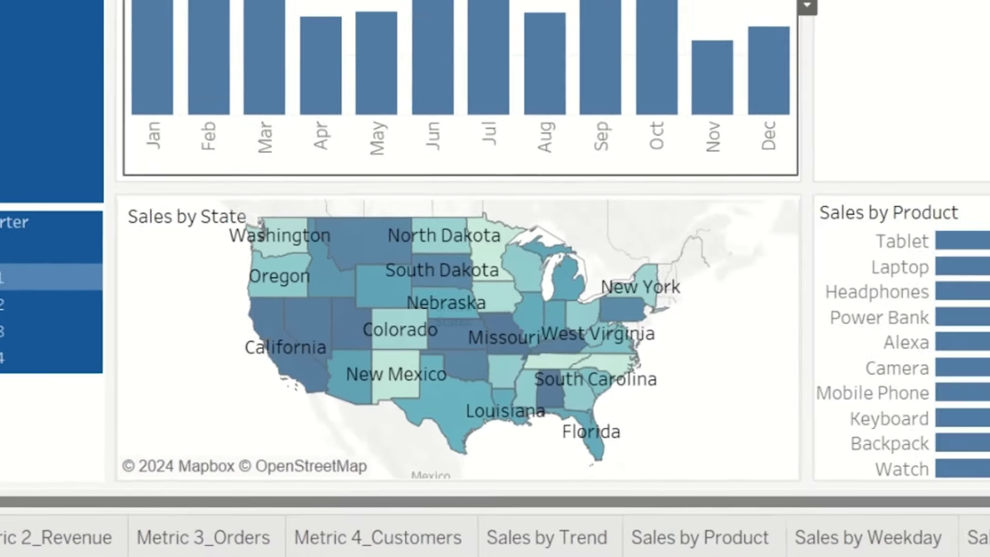
- Add a Week filter just below Quarter and widen it to match
{"action": "left_click", "coordinate": [399, 106]}
{"action": "mouse_move", "coordinate": [533, 315]}
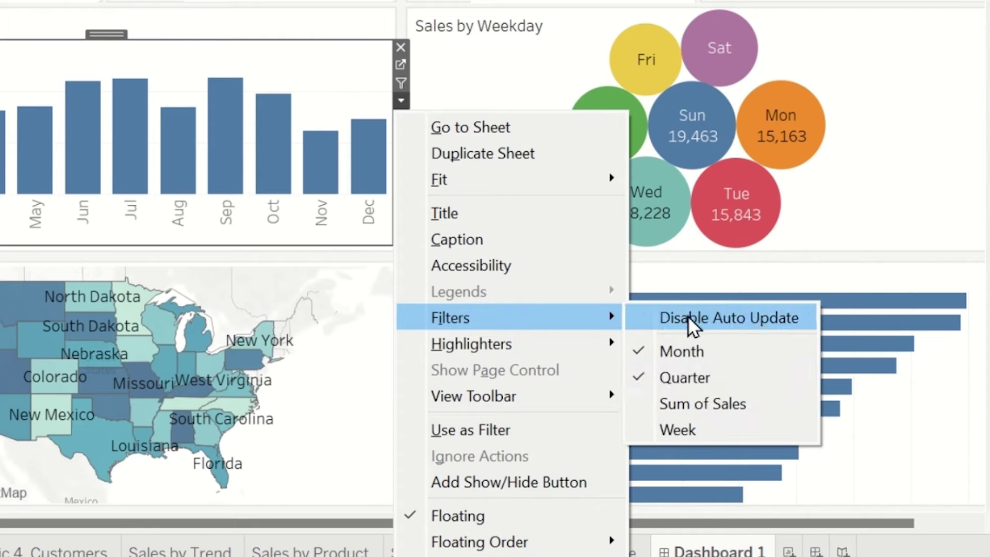
{"action": "left_click", "coordinate": [711, 430]}
{"action": "left_click", "coordinate": [459, 49]}
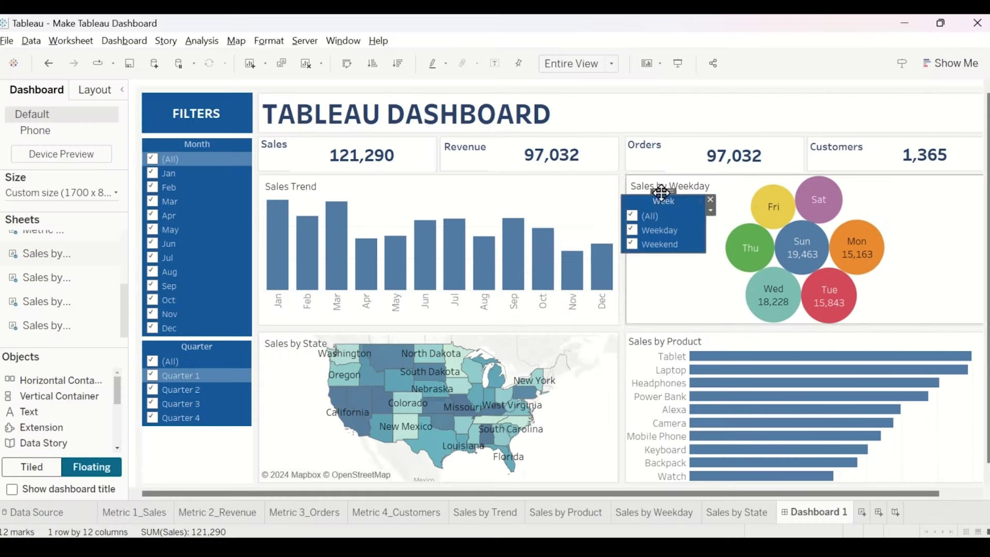
{"action": "left_click_drag", "start_coordinate": [662, 192], "coordinate": [186, 419]}
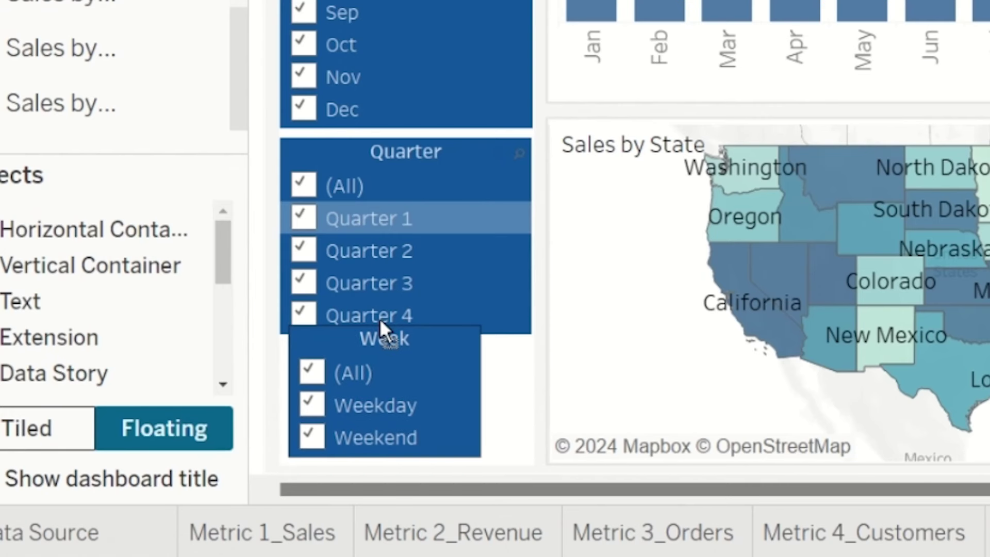
{"action": "left_click_drag", "start_coordinate": [379, 318], "coordinate": [376, 335]}
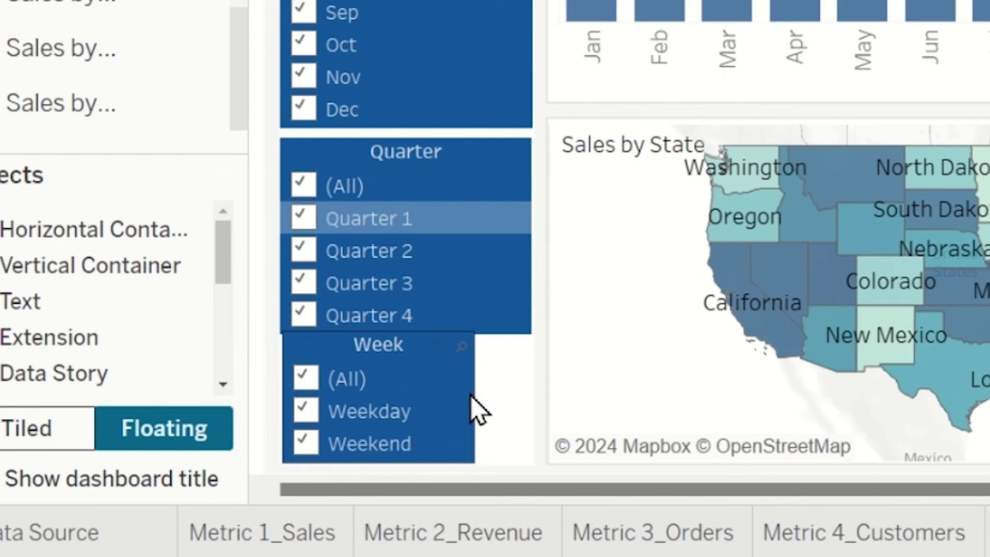
{"action": "left_click_drag", "start_coordinate": [473, 391], "coordinate": [531, 391]}
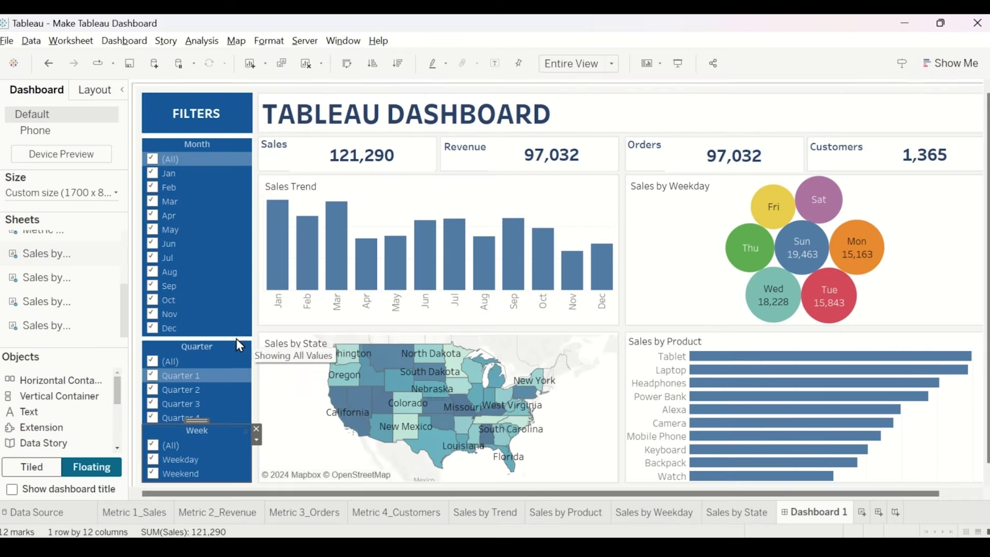
{"action": "left_click", "coordinate": [221, 347]}
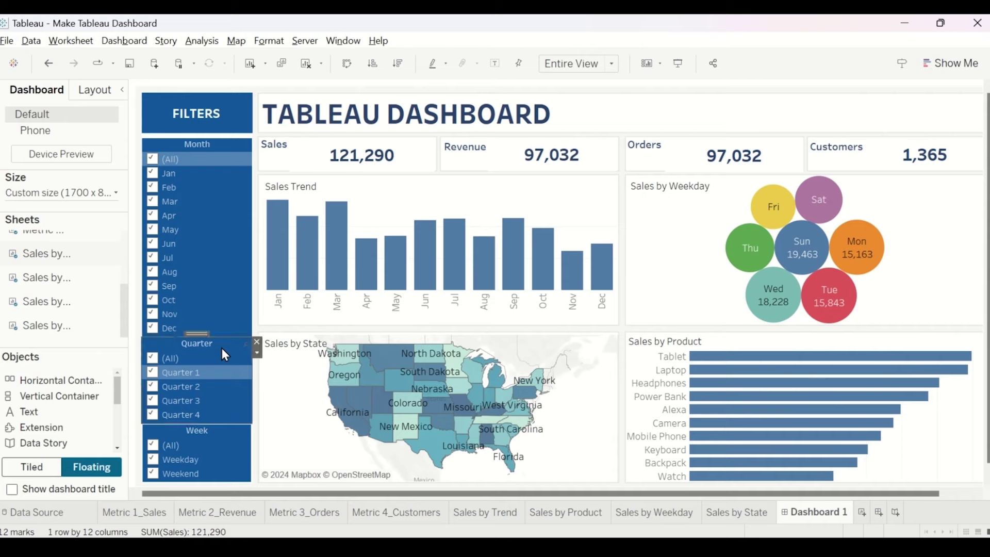
- Test the Month filter by unchecking Jan, Feb and Mar, then restoring all months
{"action": "left_click", "coordinate": [234, 439]}
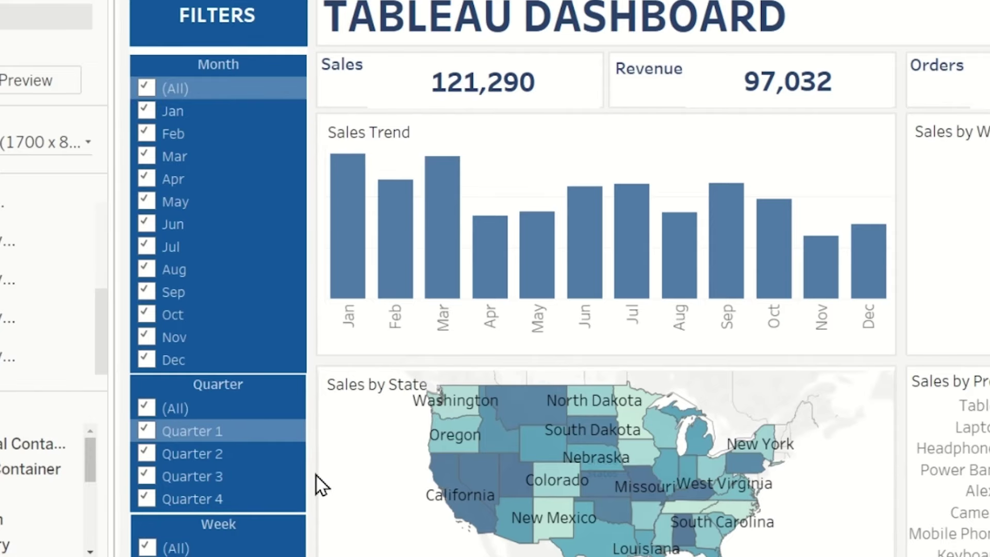
{"action": "left_click", "coordinate": [146, 109]}
{"action": "left_click", "coordinate": [146, 134]}
{"action": "left_click", "coordinate": [146, 156]}
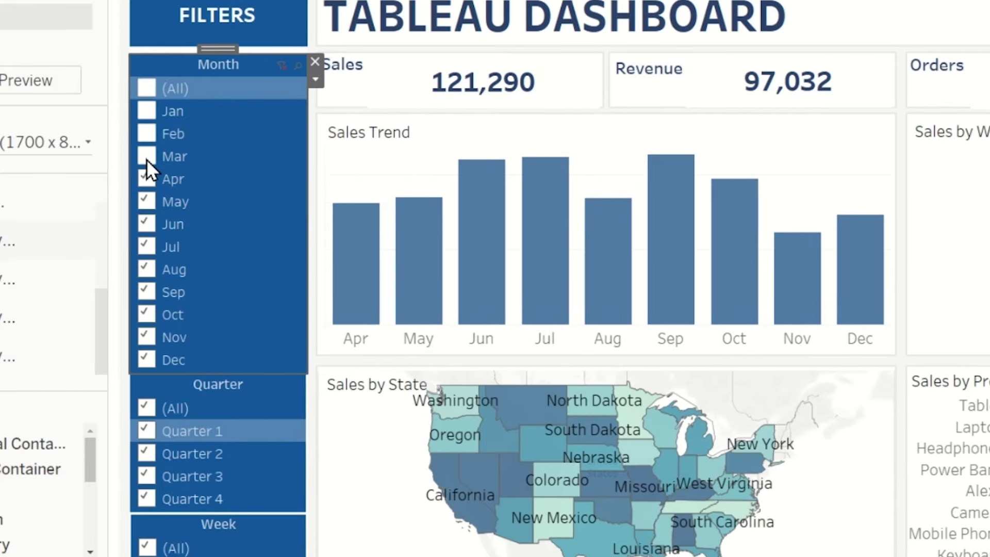
{"action": "left_click", "coordinate": [155, 89]}
- Apply the Month and Quarter filters to All Using This Data Source
{"action": "left_click", "coordinate": [315, 79]}
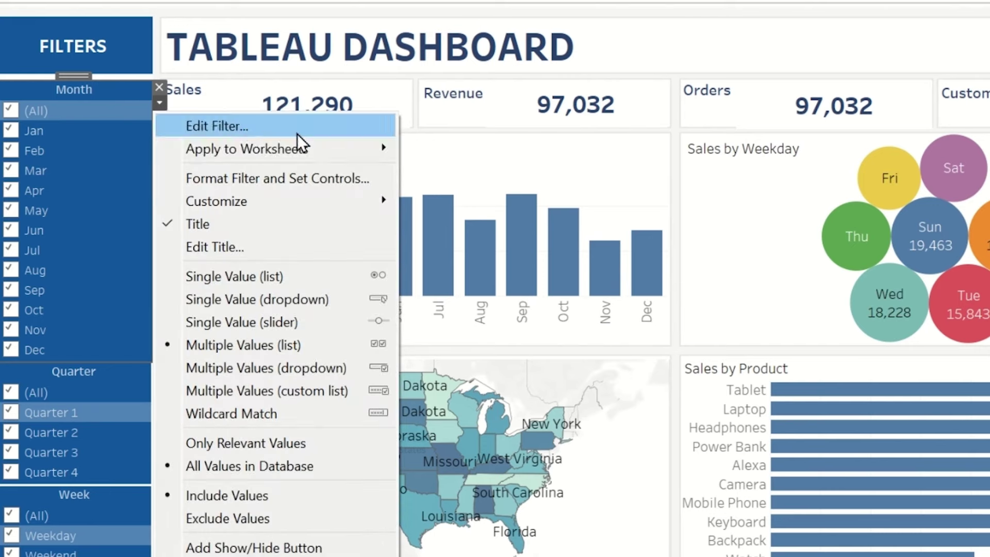
{"action": "mouse_move", "coordinate": [343, 150]}
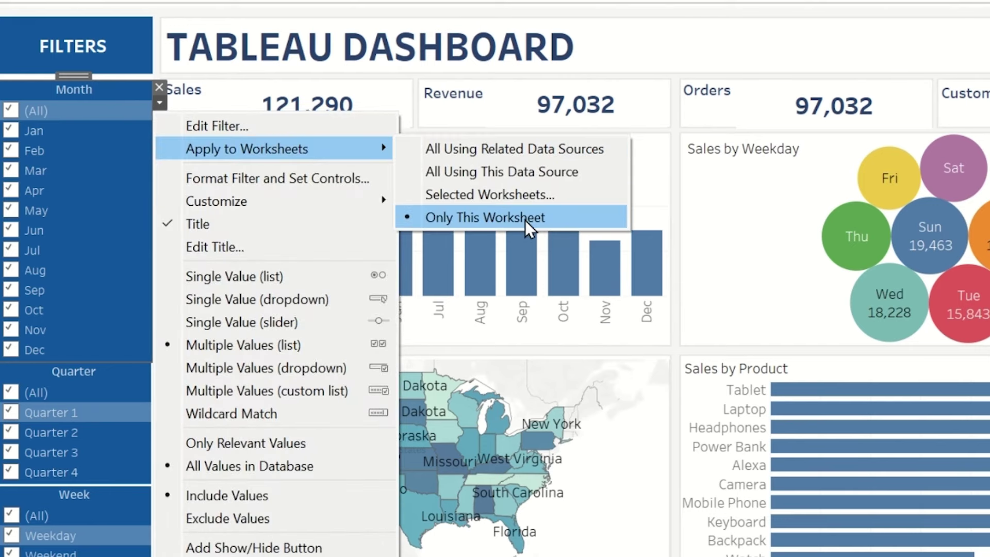
{"action": "left_click", "coordinate": [533, 172]}
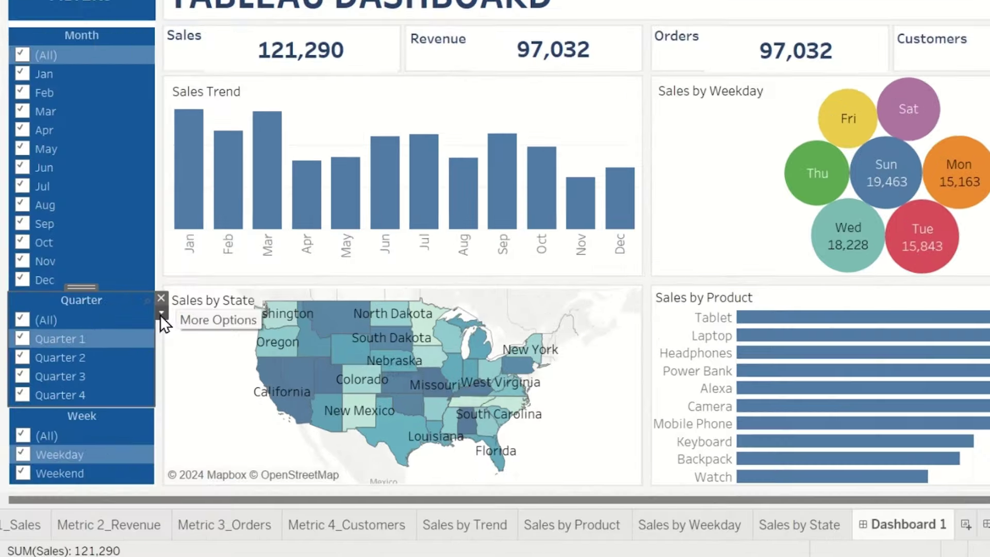
{"action": "left_click", "coordinate": [160, 384]}
{"action": "mouse_move", "coordinate": [363, 155]}
{"action": "left_click", "coordinate": [541, 120]}
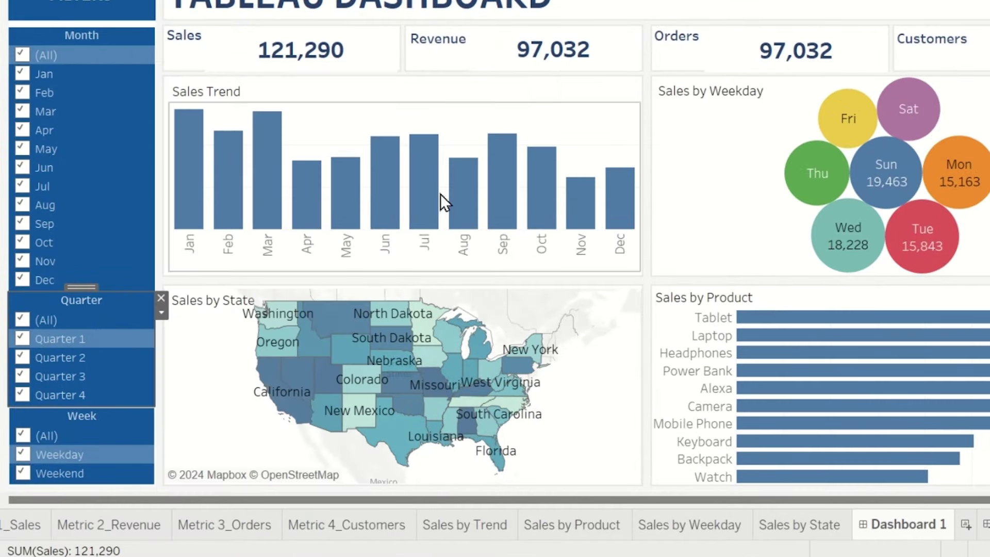
{"action": "left_click", "coordinate": [86, 423]}
{"action": "left_click", "coordinate": [160, 426]}
- Apply the Week filter to All Using This Data Source, then test by excluding Jan–Mar and restoring all months
{"action": "mouse_move", "coordinate": [368, 95]}
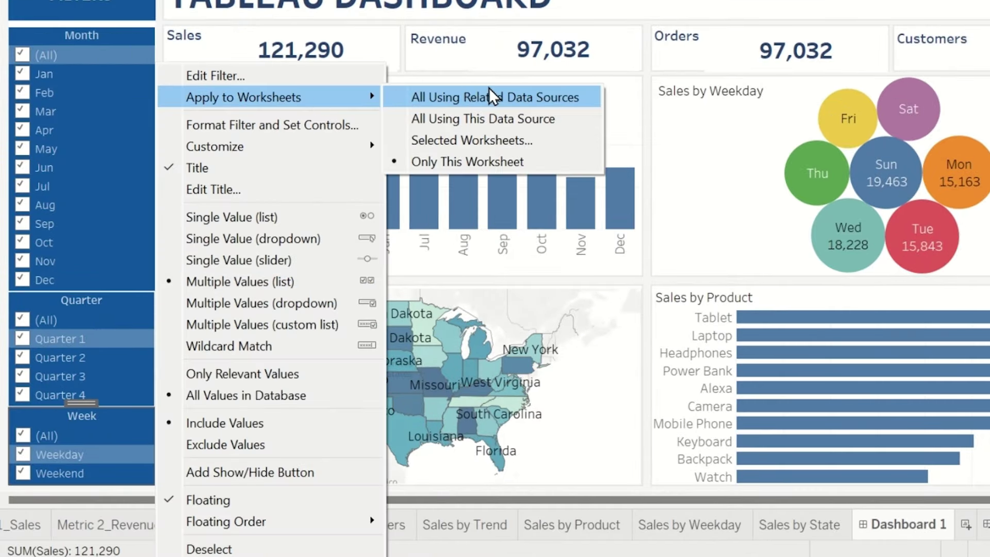
{"action": "left_click", "coordinate": [561, 123]}
{"action": "left_click", "coordinate": [22, 74]}
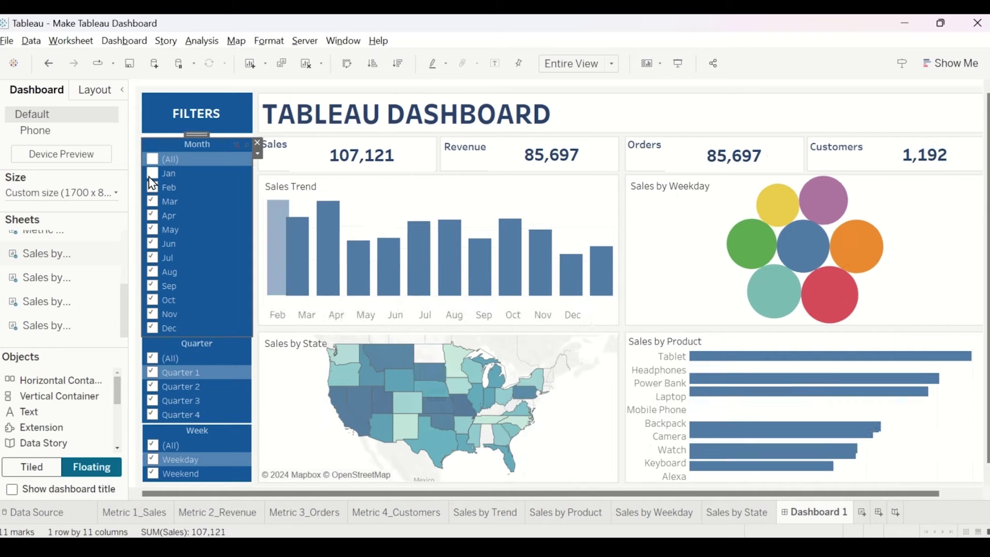
{"action": "left_click", "coordinate": [151, 187]}
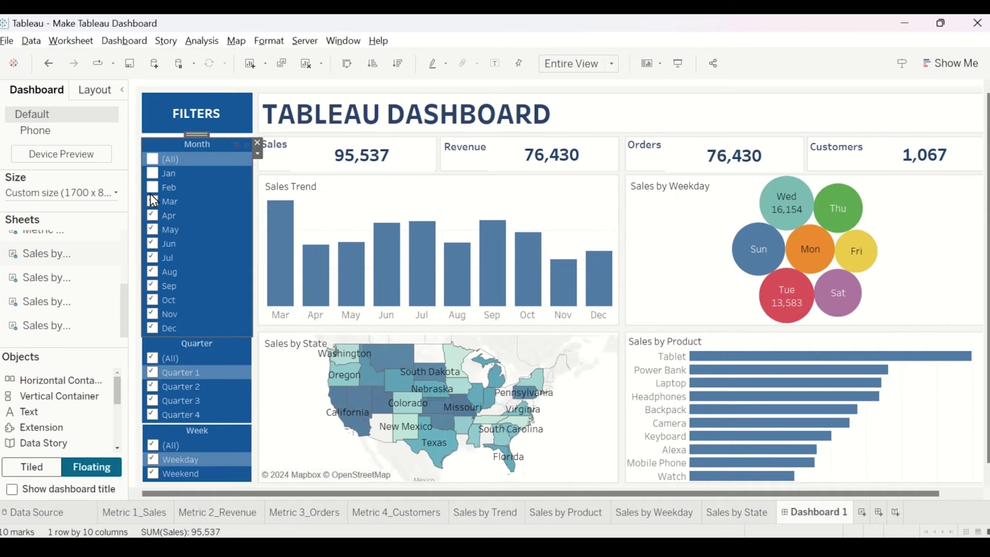
{"action": "left_click", "coordinate": [152, 202]}
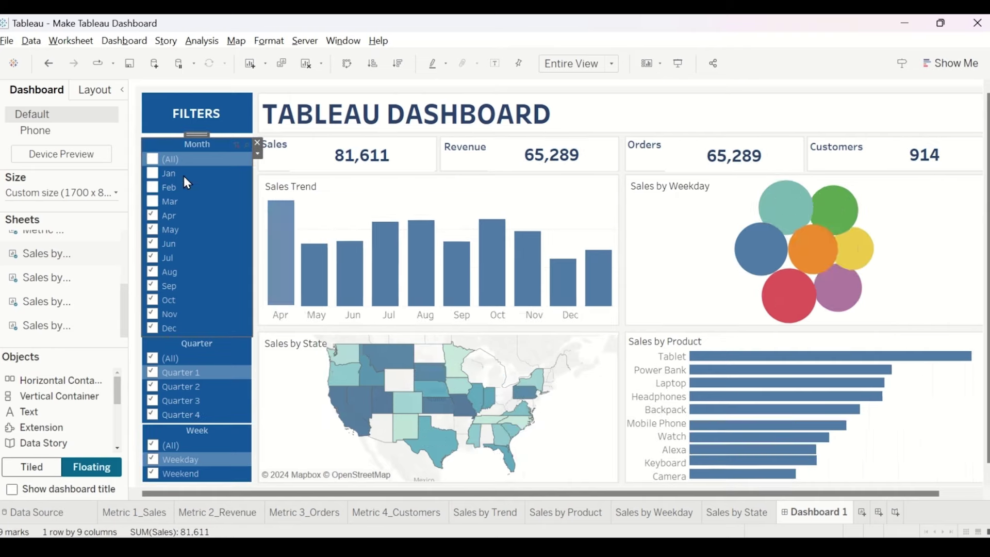
{"action": "left_click", "coordinate": [235, 148]}
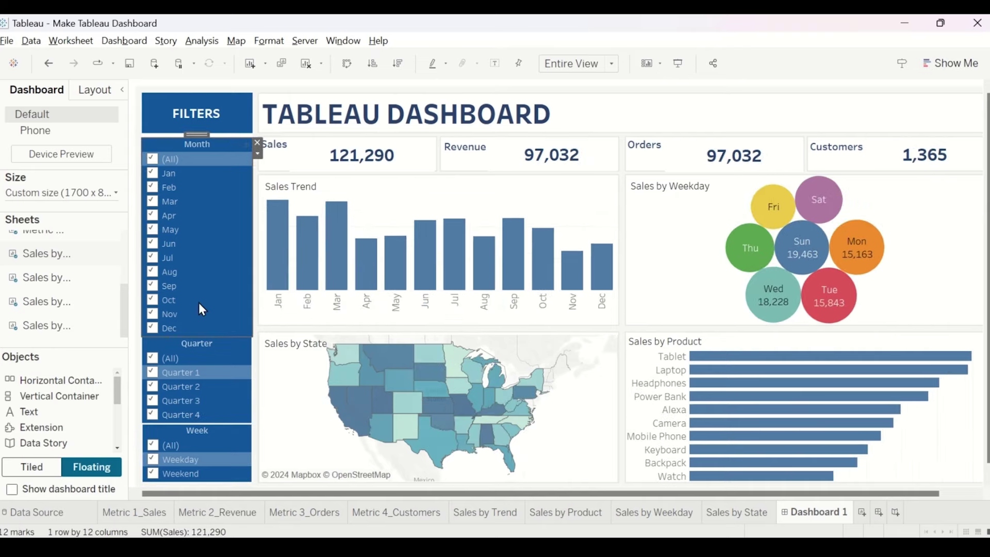
- Toggle Quarter 1 and Weekday off and back on to check the dashboard responds
{"action": "left_click", "coordinate": [150, 373]}
{"action": "left_click", "coordinate": [150, 373]}
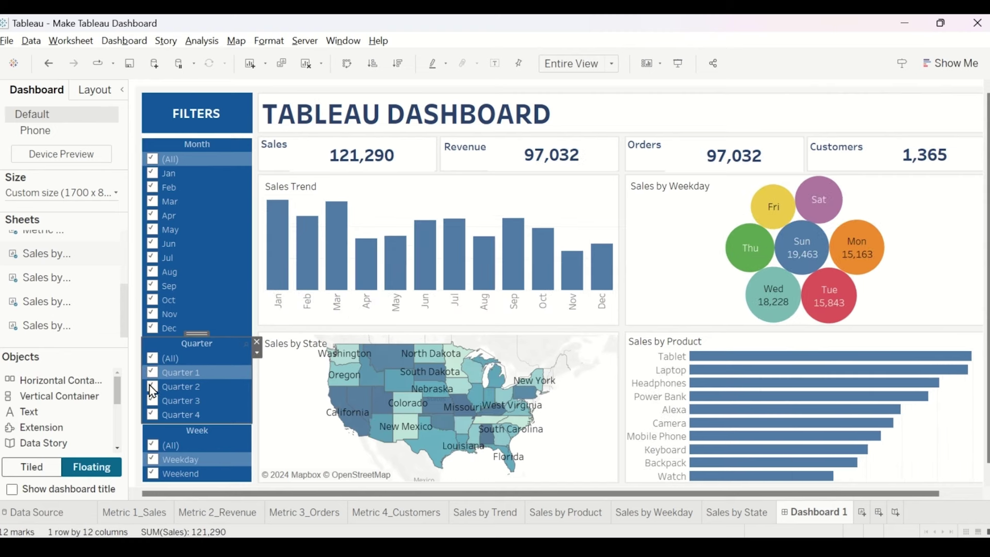
{"action": "left_click", "coordinate": [152, 459]}
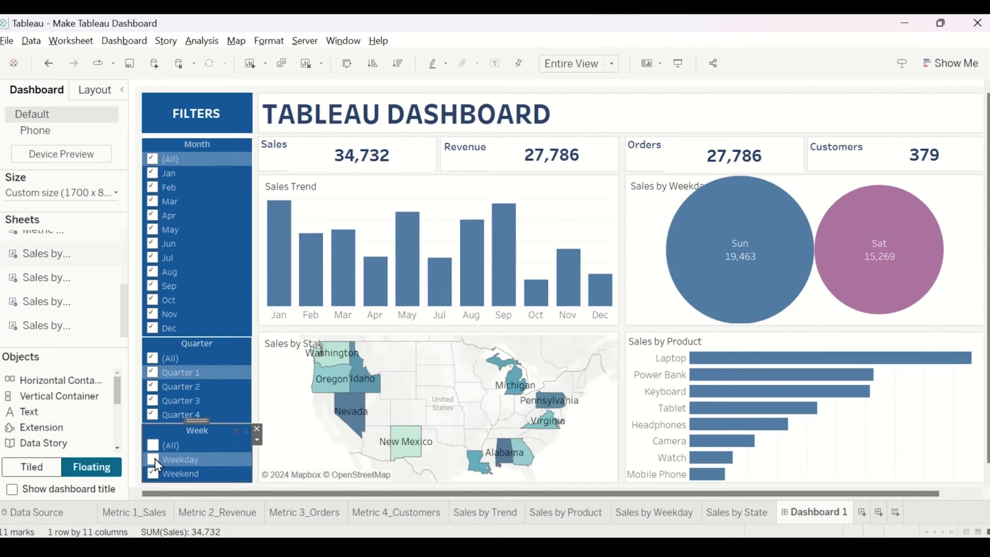
{"action": "left_click", "coordinate": [154, 458]}
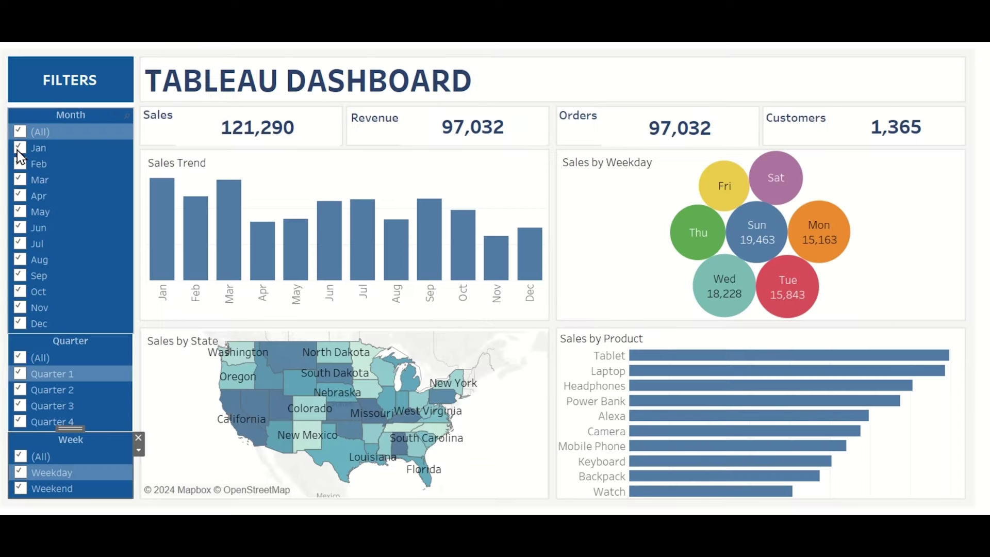
- Exclude Jan from the Month filter
{"action": "left_click", "coordinate": [20, 148]}
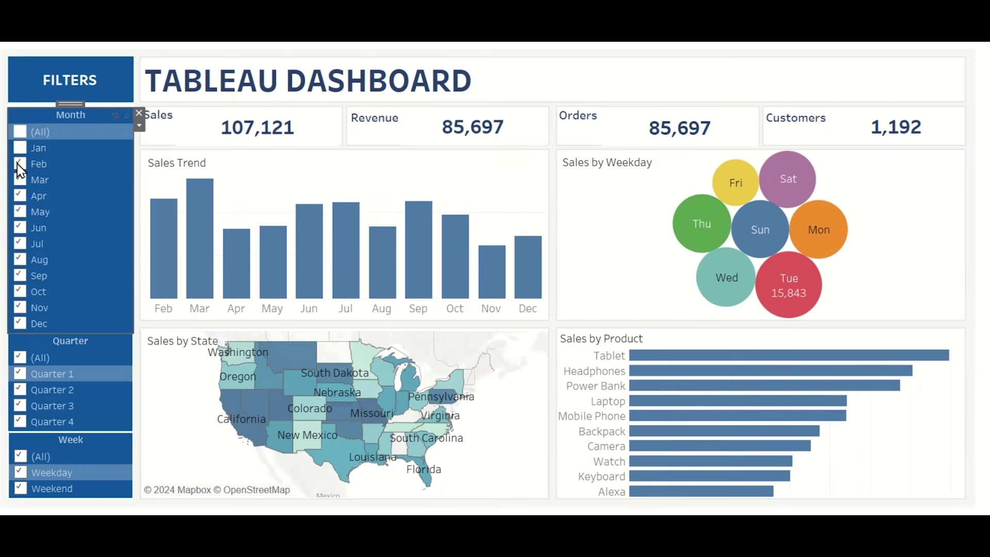
- Exclude Feb through Jun in the Month filter, then show all months again
{"action": "left_click", "coordinate": [19, 164]}
{"action": "left_click", "coordinate": [19, 179]}
{"action": "left_click", "coordinate": [19, 196]}
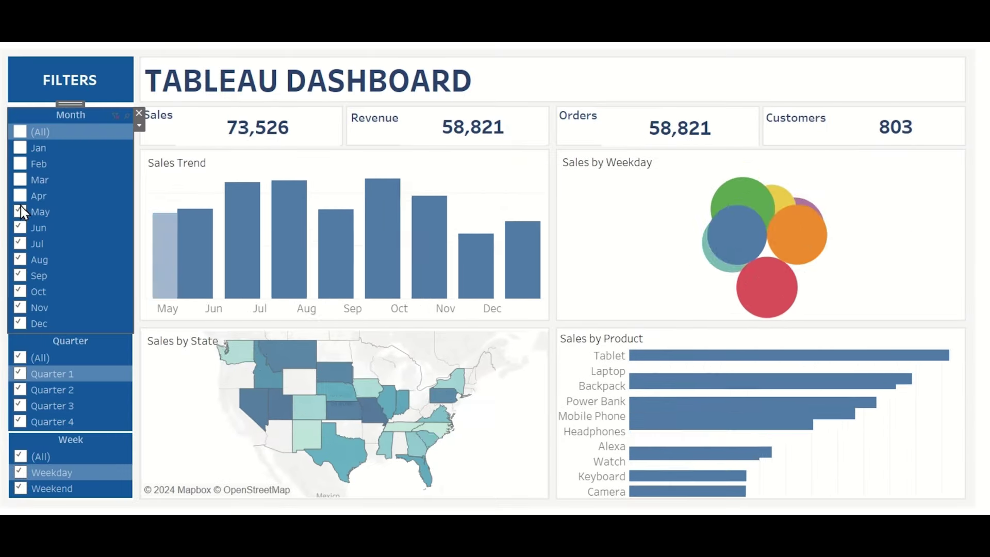
{"action": "left_click", "coordinate": [19, 212]}
{"action": "left_click", "coordinate": [19, 228]}
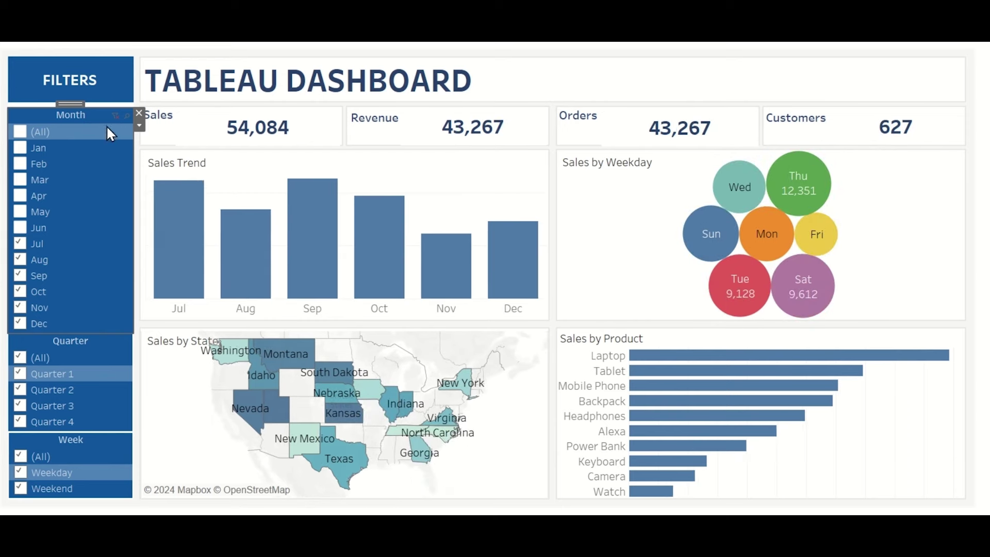
{"action": "left_click", "coordinate": [114, 115]}
- Exclude Quarters 1–3 to leave only Quarter 4, then show all quarters again
{"action": "left_click", "coordinate": [20, 373]}
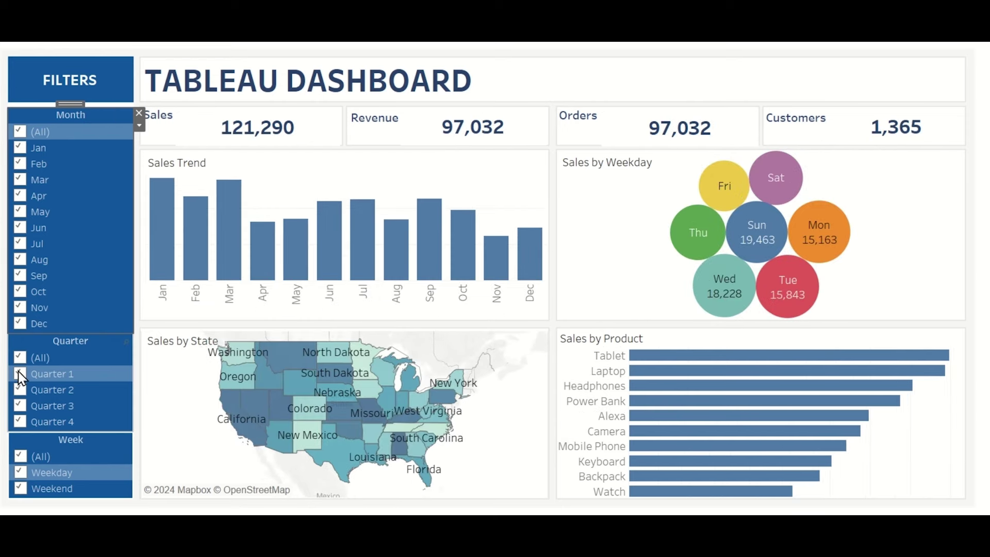
{"action": "left_click", "coordinate": [19, 389]}
{"action": "left_click", "coordinate": [20, 406]}
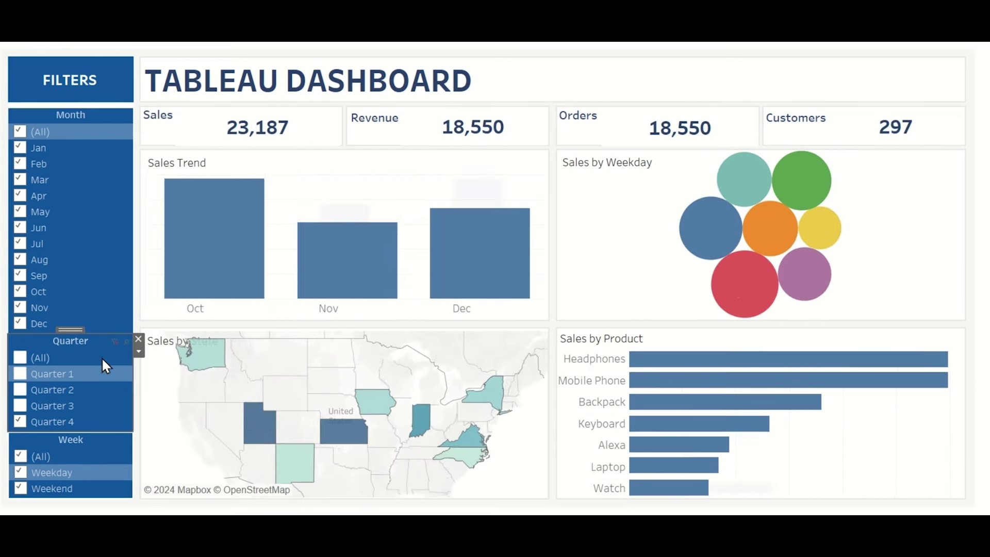
{"action": "left_click", "coordinate": [115, 341]}
- Toggle Weekday and Weekend off and on in the Week filter, then show both again
{"action": "left_click", "coordinate": [20, 473]}
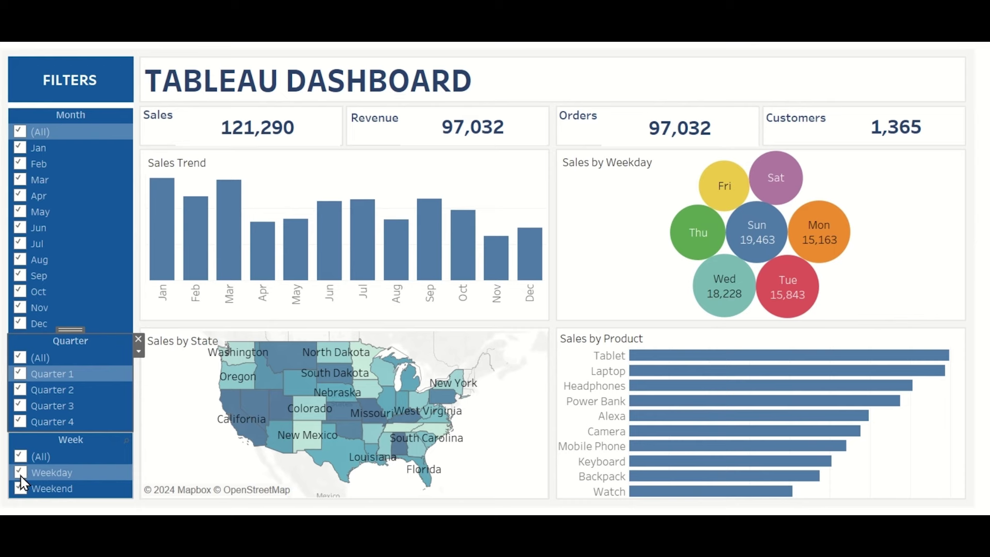
{"action": "left_click", "coordinate": [20, 472]}
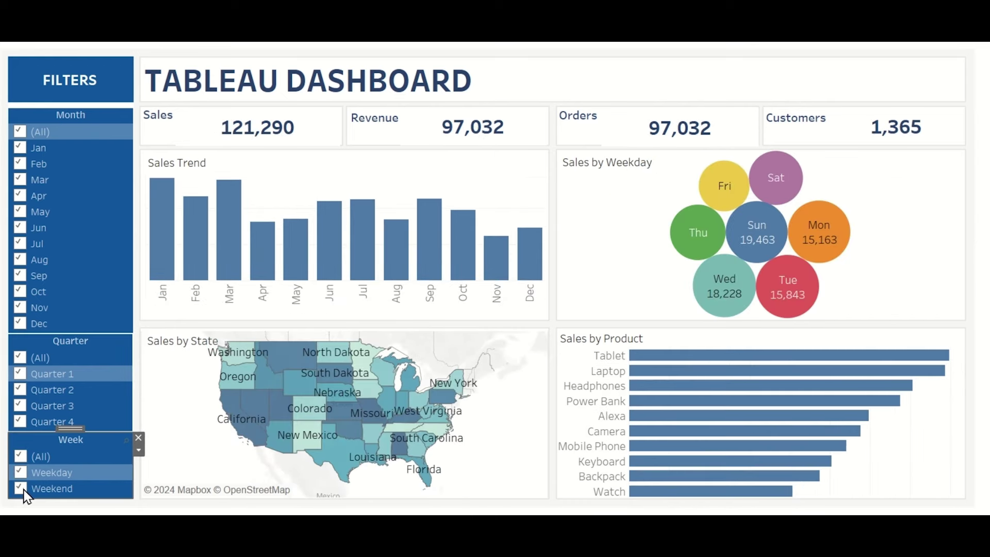
{"action": "left_click", "coordinate": [22, 488]}
{"action": "left_click", "coordinate": [114, 440]}
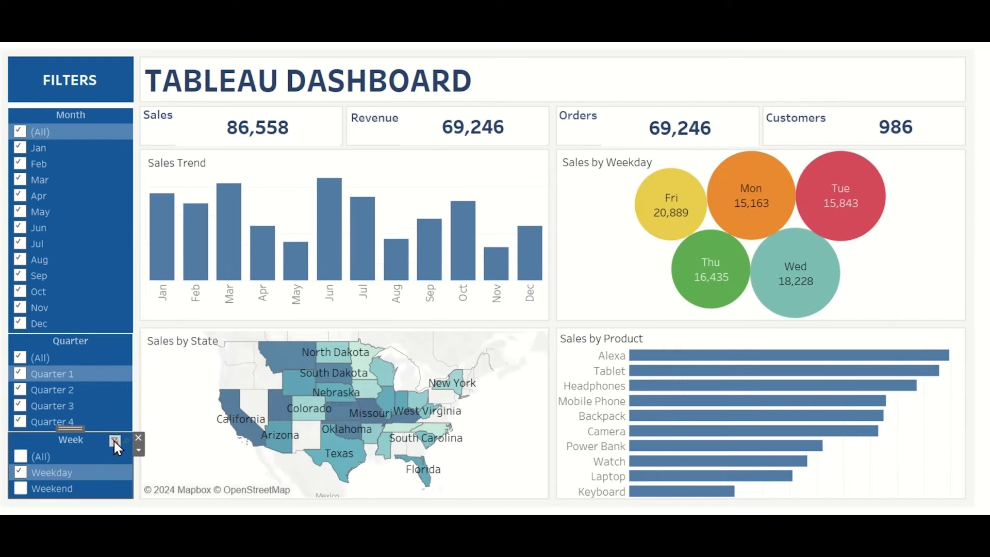